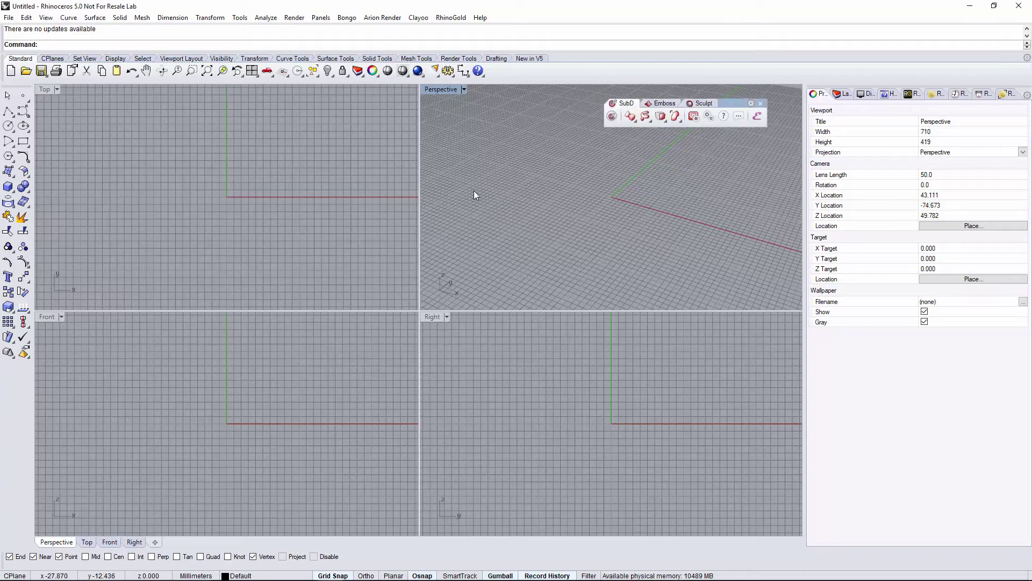
# - Show the Emboss tool set in the floating SubD/Emboss/Sculpt toolbar
pyautogui.click(662, 107)
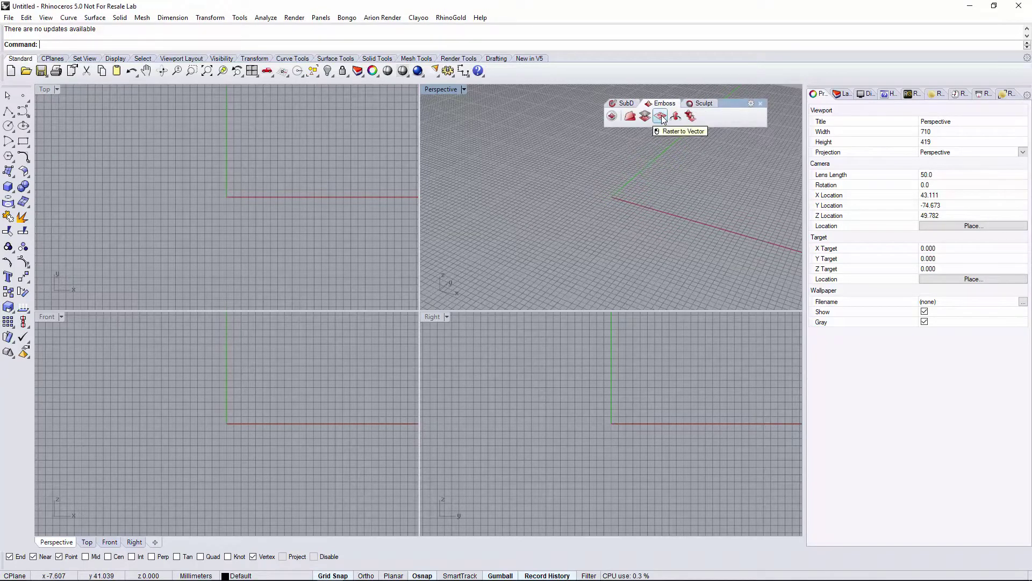
# - Start Raster to Vector and load route66_6923.jpg from the Desktop as its source
pyautogui.click(662, 117)
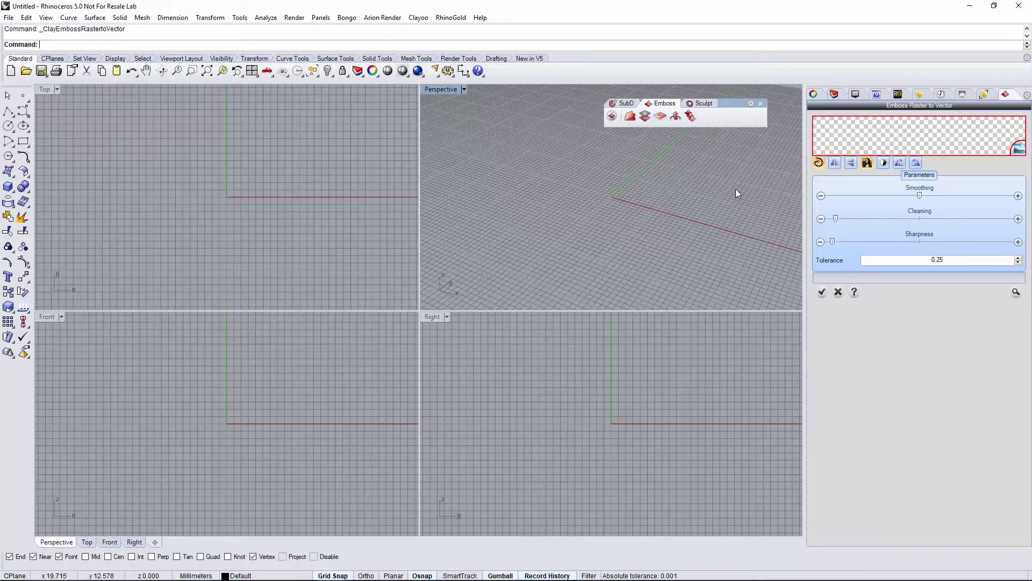
pyautogui.click(864, 139)
pyautogui.scroll(-2, 608, 273)
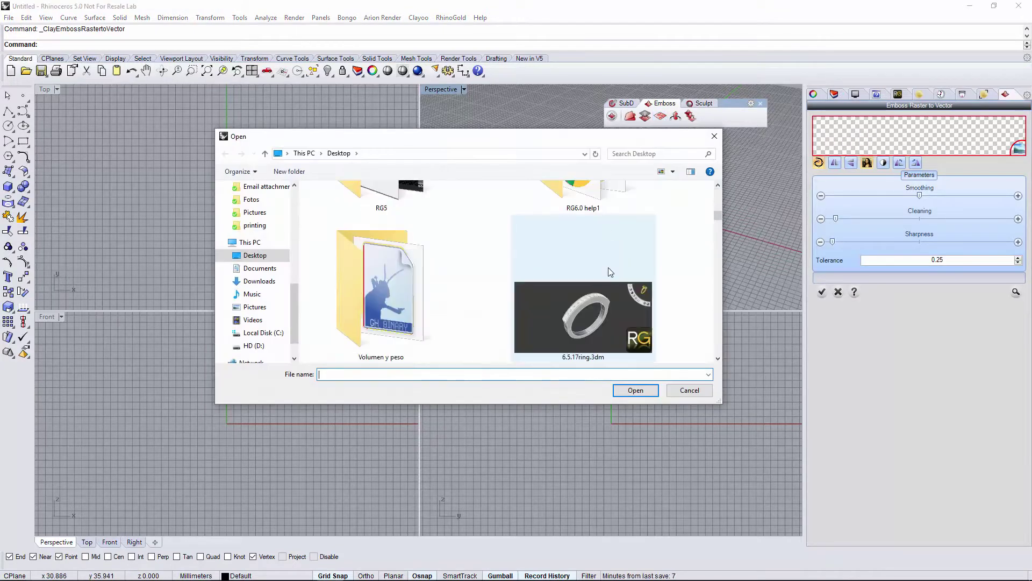
pyautogui.scroll(-2, 608, 273)
pyautogui.scroll(-2, 608, 272)
pyautogui.scroll(-2, 609, 267)
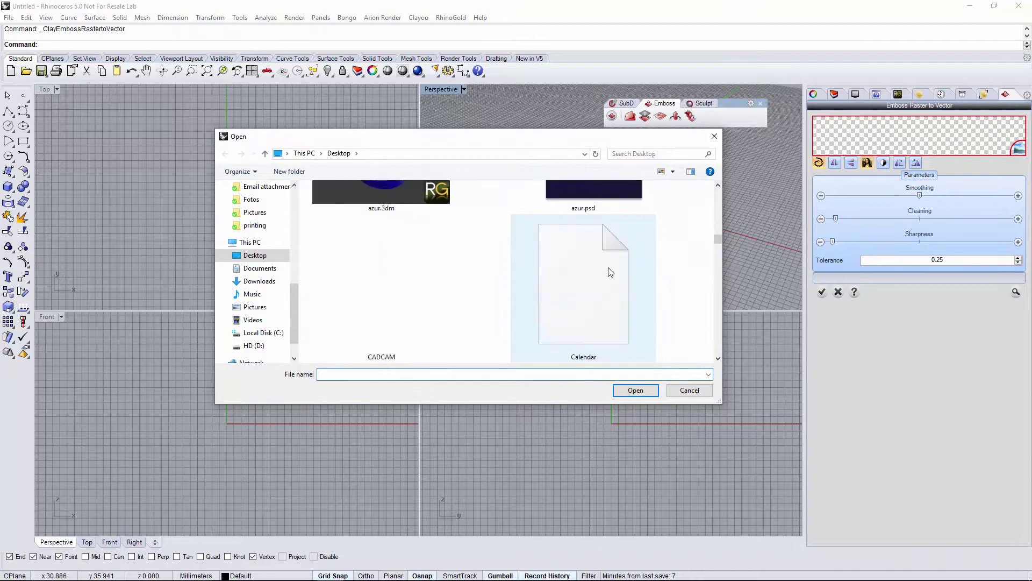
pyautogui.scroll(-2, 610, 267)
pyautogui.scroll(-2, 609, 268)
pyautogui.scroll(-2, 608, 267)
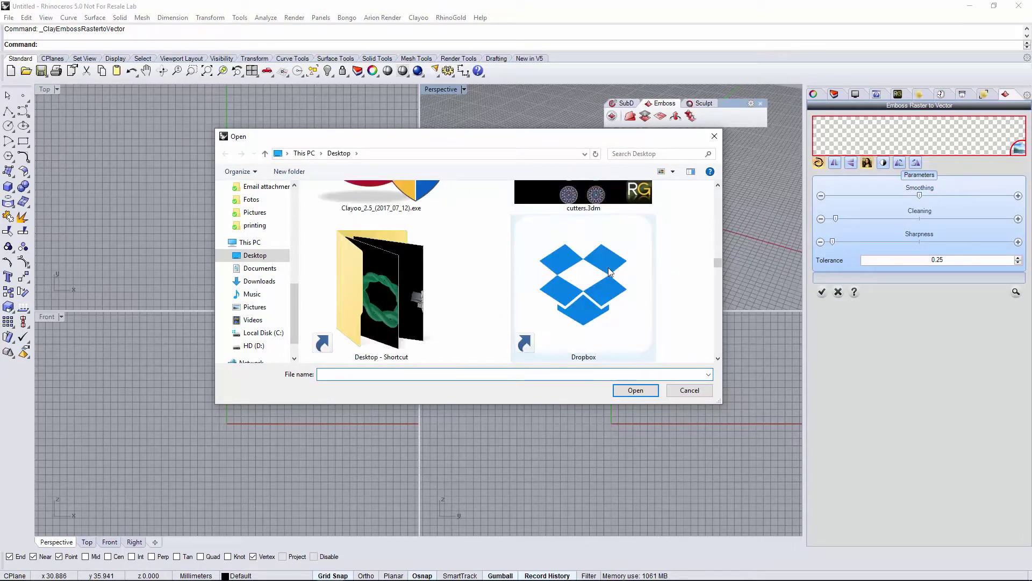
pyautogui.scroll(-2, 608, 267)
pyautogui.scroll(-2, 608, 267)
pyautogui.scroll(-2, 608, 266)
pyautogui.scroll(-2, 608, 266)
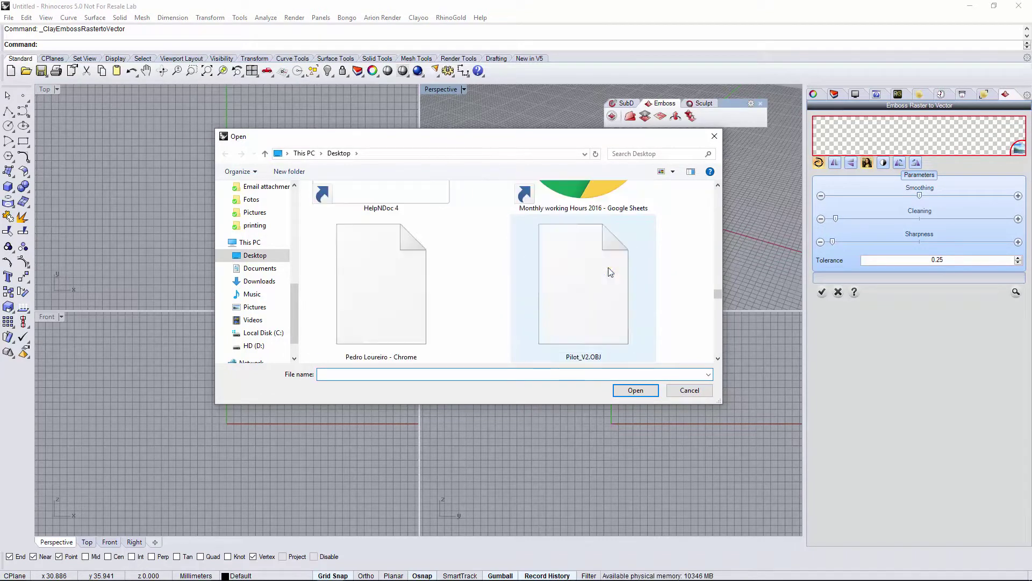
pyautogui.scroll(-2, 609, 267)
pyautogui.scroll(-2, 608, 267)
pyautogui.scroll(-2, 608, 267)
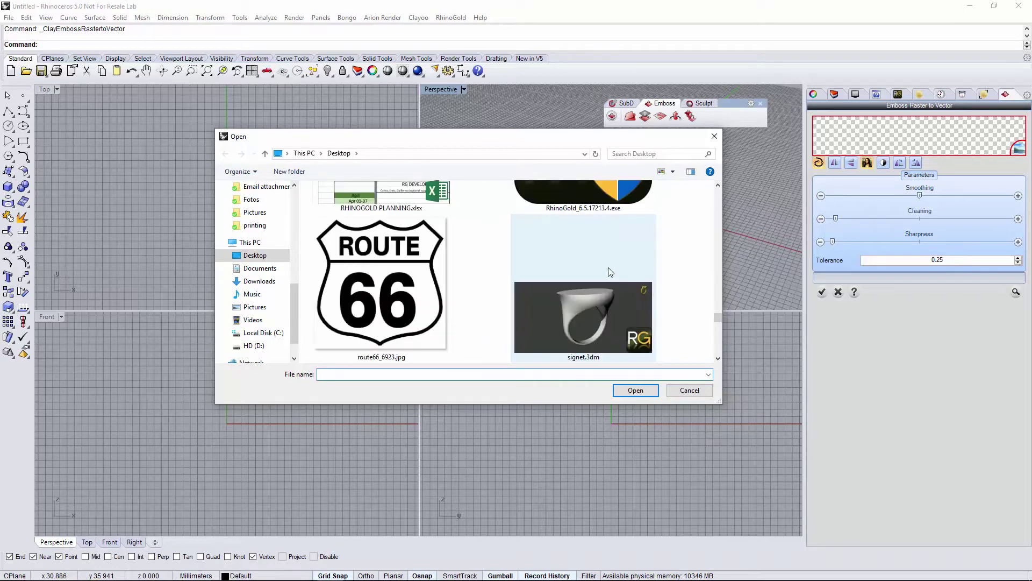
pyautogui.click(398, 280)
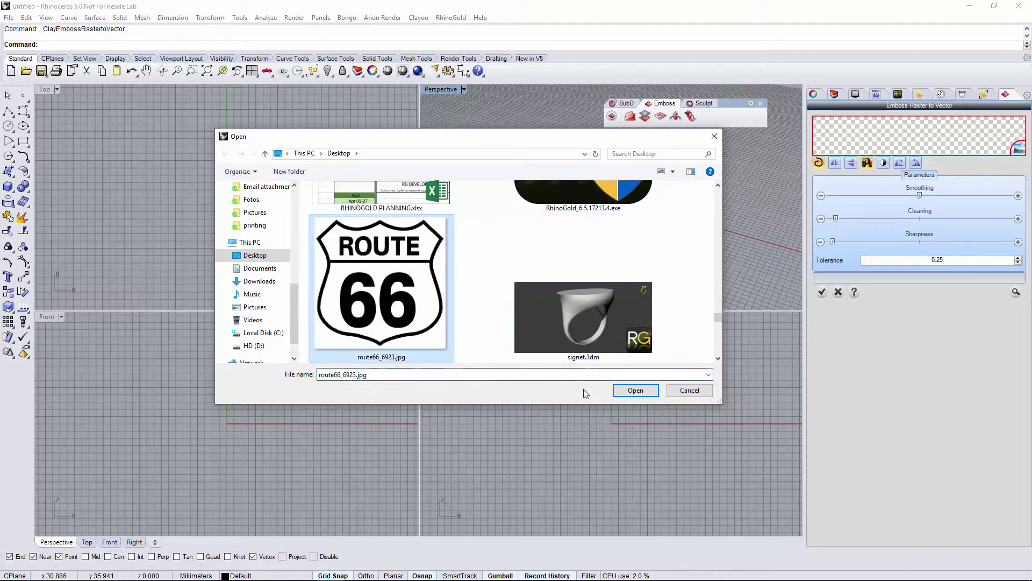
pyautogui.click(635, 394)
pyautogui.scroll(-3, 519, 209)
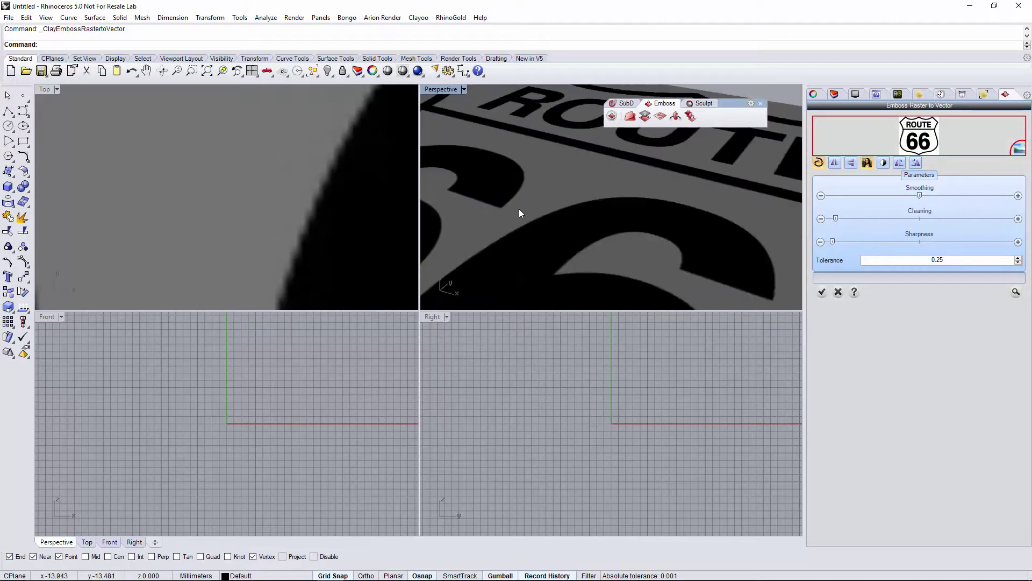
pyautogui.scroll(-3, 464, 150)
# - Maximize the Perspective view and preview red curves traced around the Route 66 shield
pyautogui.doubleClick(438, 88)
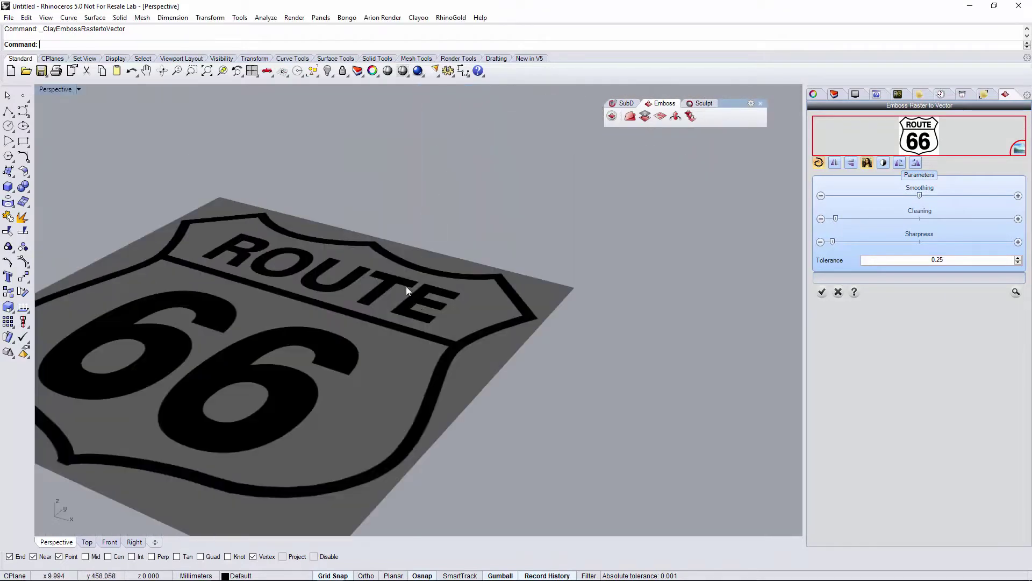
pyautogui.scroll(2, 406, 286)
pyautogui.scroll(-5, 517, 294)
pyautogui.scroll(3, 491, 279)
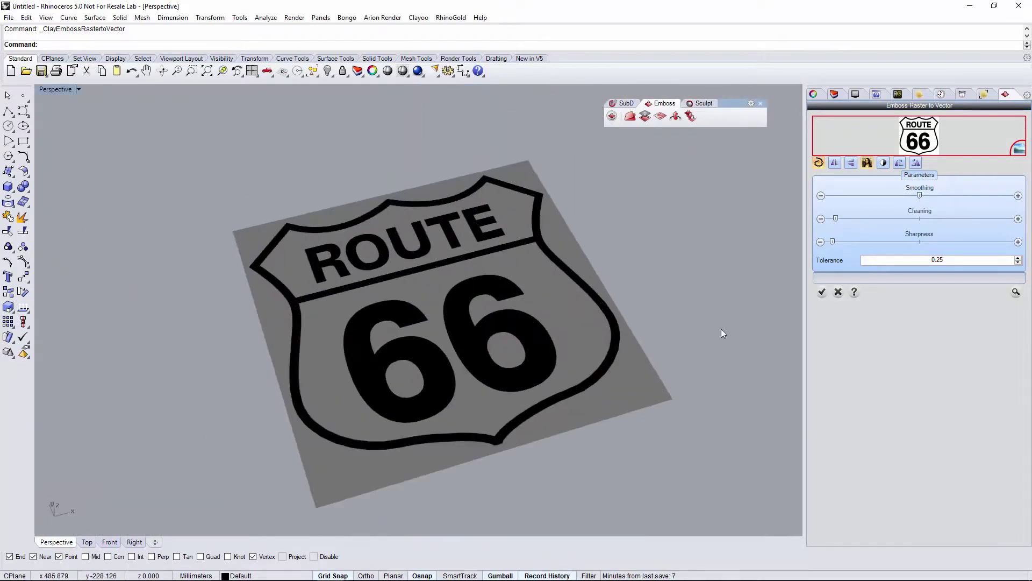
pyautogui.click(1018, 292)
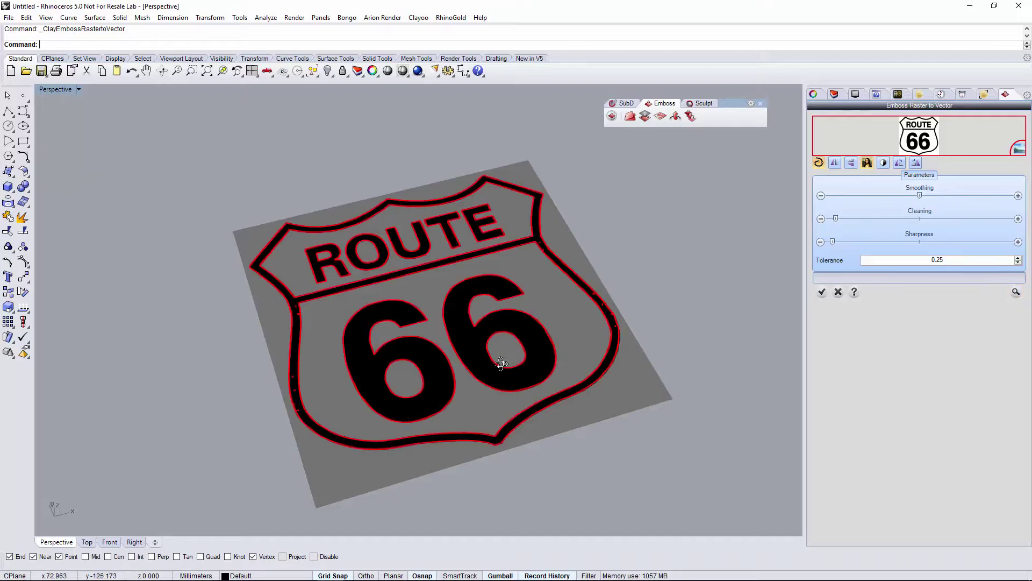
pyautogui.moveTo(501, 364); pyautogui.dragTo(553, 328, button='right')
pyautogui.scroll(3, 552, 328)
pyautogui.scroll(2, 570, 388)
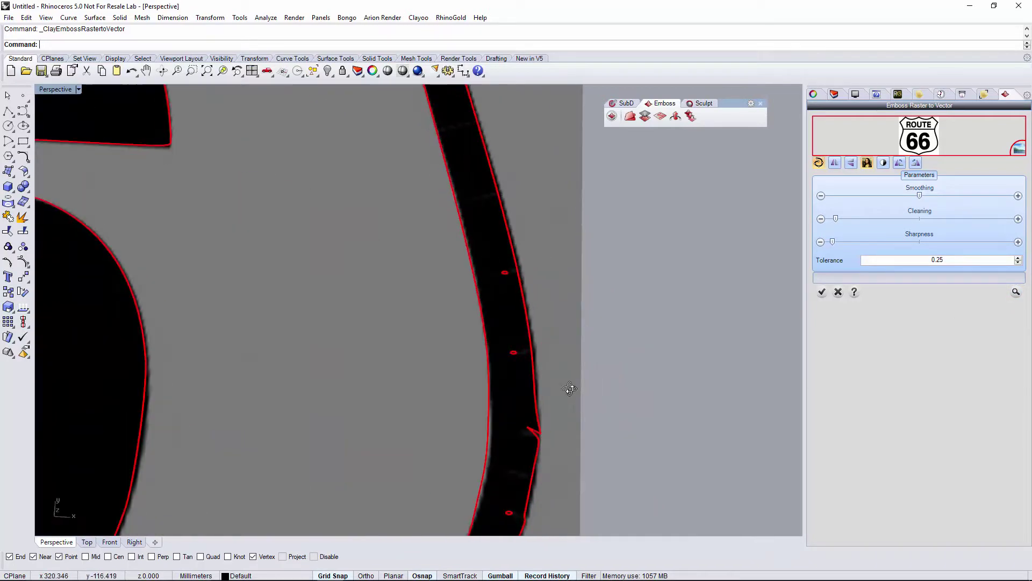
pyautogui.scroll(2, 570, 389)
pyautogui.moveTo(583, 404); pyautogui.dragTo(518, 326, button='right')
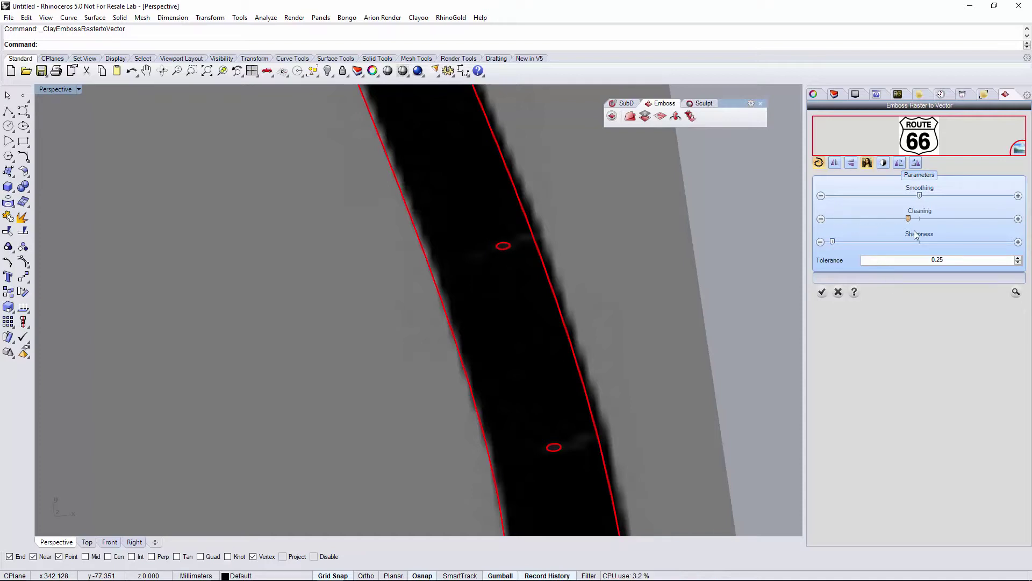
# - Increase Cleaning and Smoothing and recompute the preview to remove stray border loops
pyautogui.moveTo(916, 234); pyautogui.dragTo(927, 233)
pyautogui.click(1016, 292)
pyautogui.scroll(-3, 547, 379)
pyautogui.scroll(-3, 544, 314)
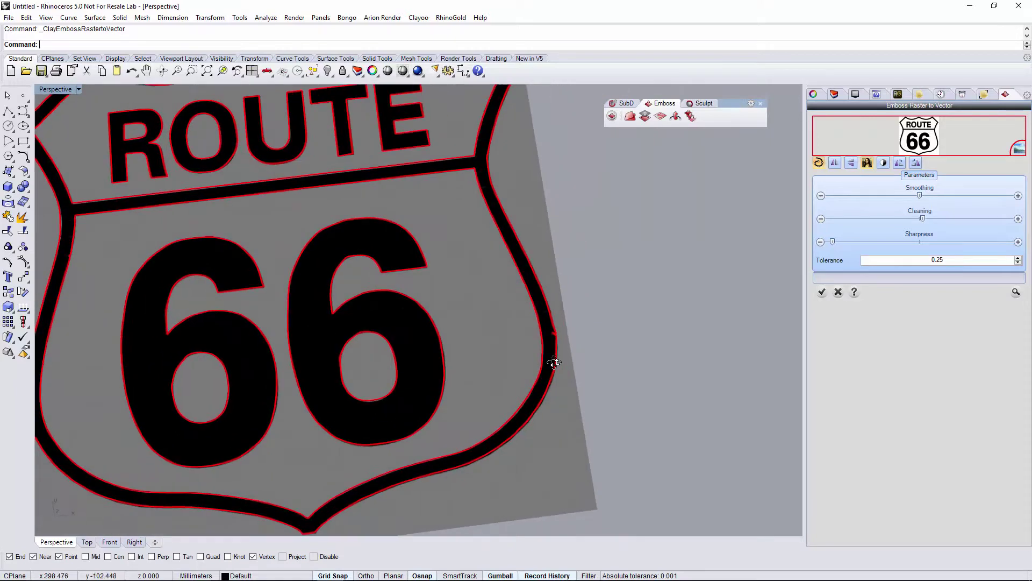
pyautogui.scroll(-4, 554, 362)
pyautogui.scroll(1, 497, 365)
pyautogui.scroll(1, 509, 353)
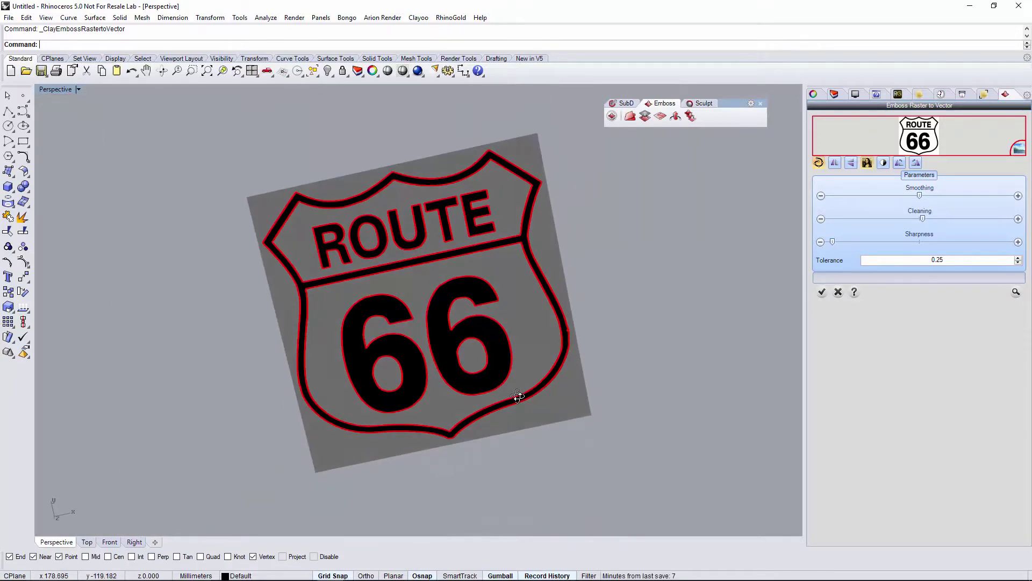
pyautogui.moveTo(519, 397); pyautogui.dragTo(505, 371, button='right')
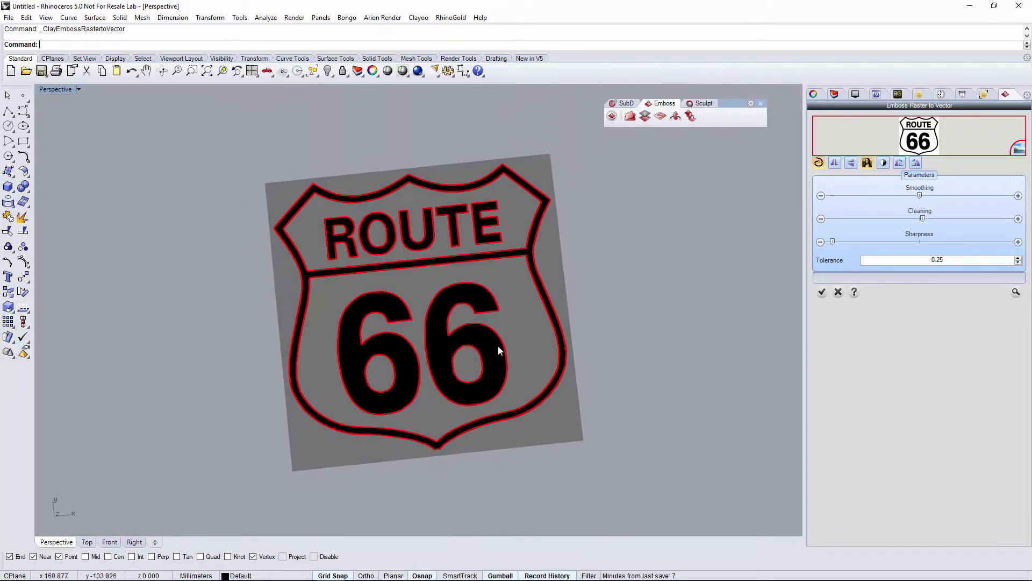
pyautogui.scroll(3, 345, 233)
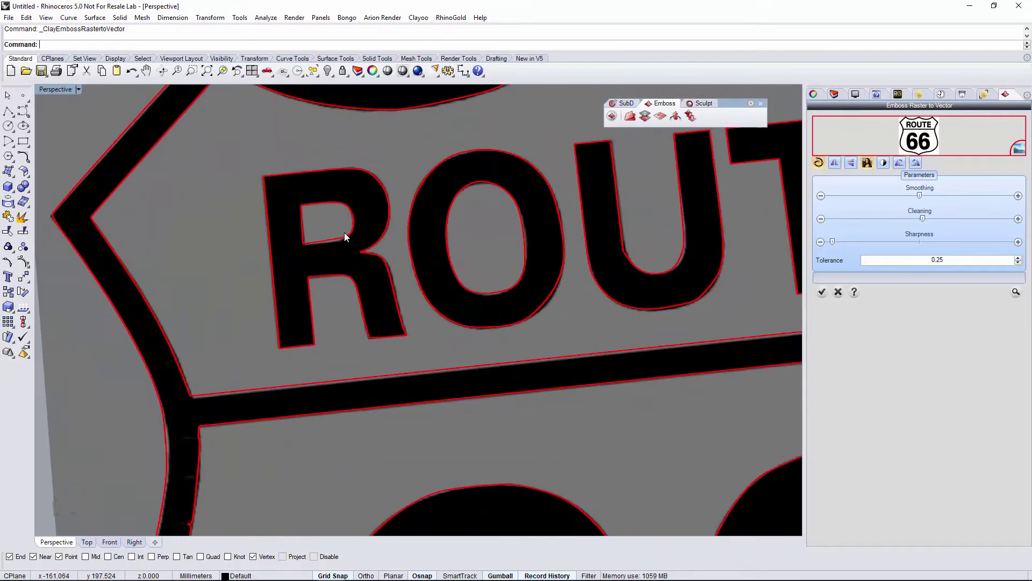
pyautogui.scroll(-2, 345, 236)
pyautogui.moveTo(348, 238); pyautogui.dragTo(396, 292, button='right')
pyautogui.scroll(-1, 395, 291)
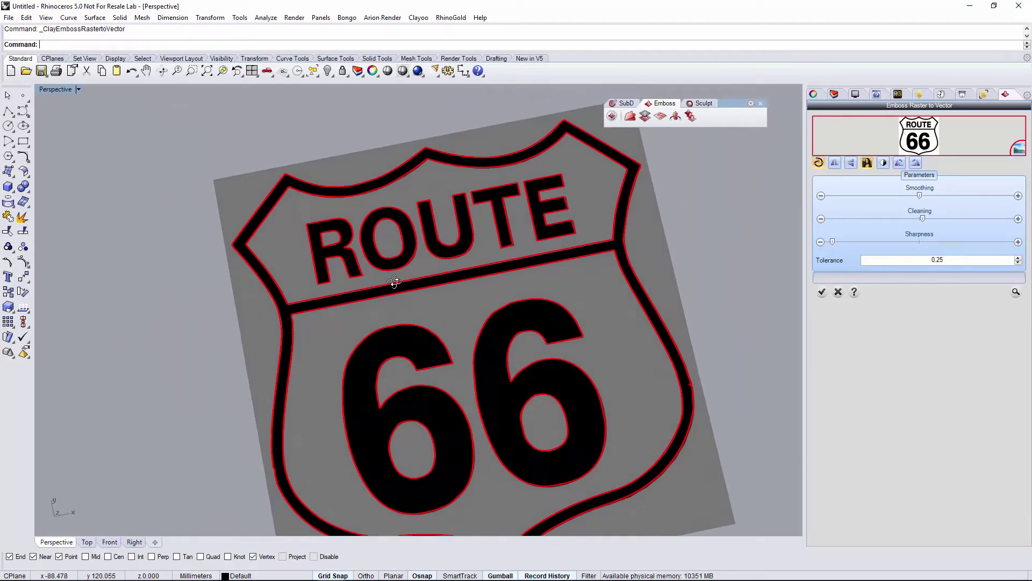
pyautogui.scroll(-3, 398, 293)
pyautogui.scroll(2, 543, 355)
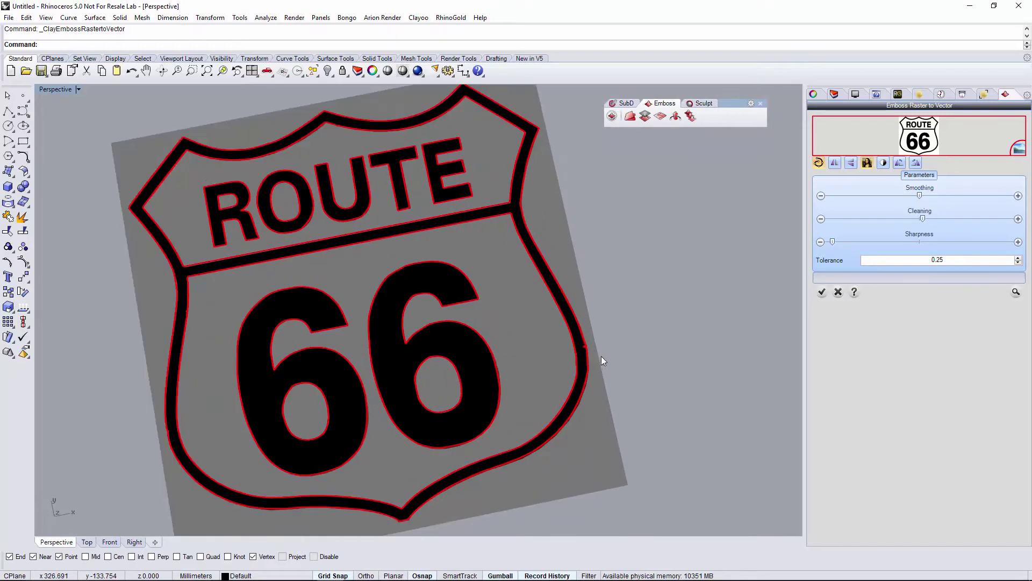
pyautogui.scroll(2, 595, 372)
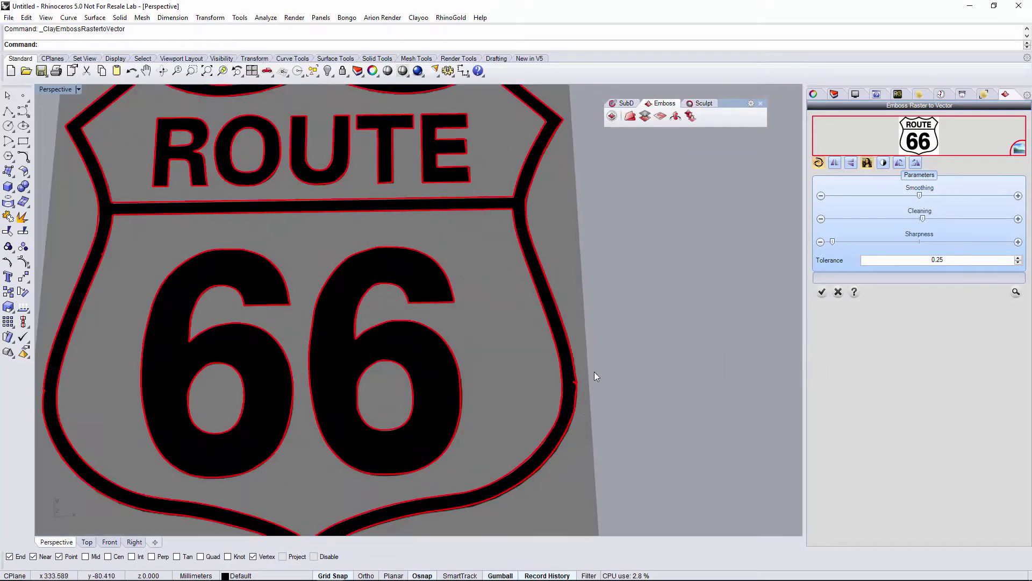
pyautogui.scroll(2, 584, 405)
pyautogui.scroll(2, 622, 418)
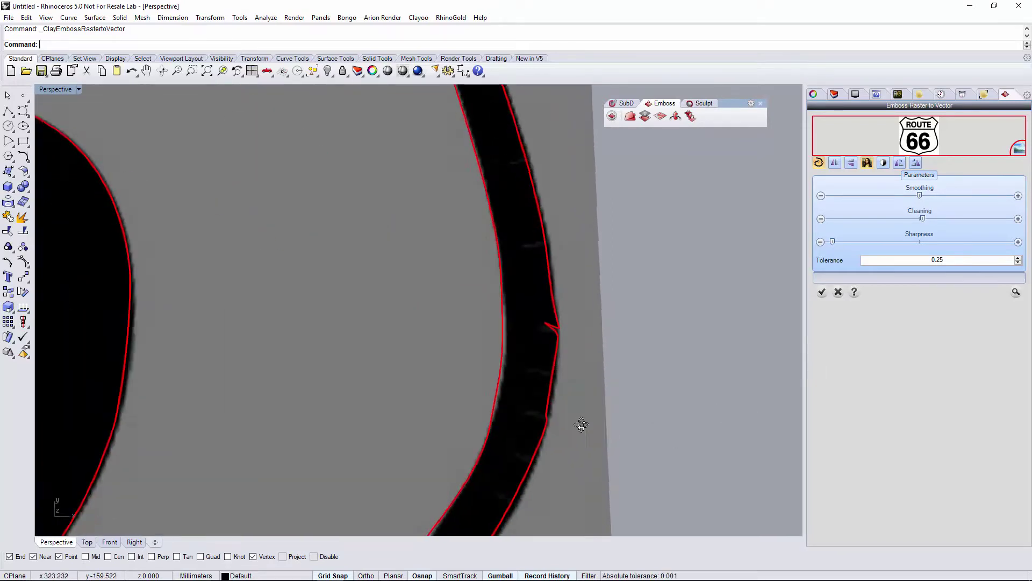
pyautogui.scroll(-2, 580, 422)
pyautogui.scroll(2, 614, 364)
pyautogui.scroll(1, 600, 414)
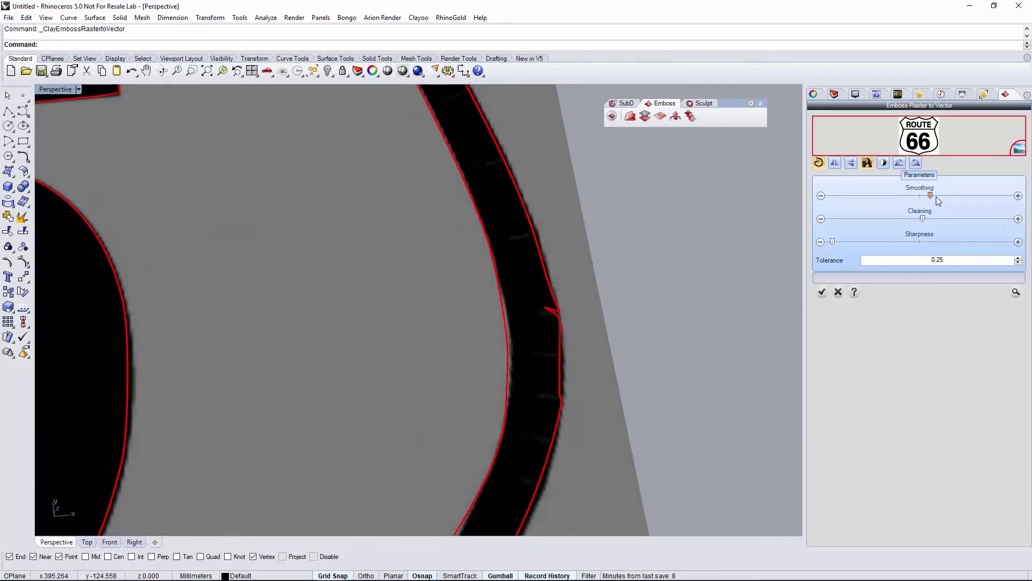
pyautogui.scroll(-1, 699, 398)
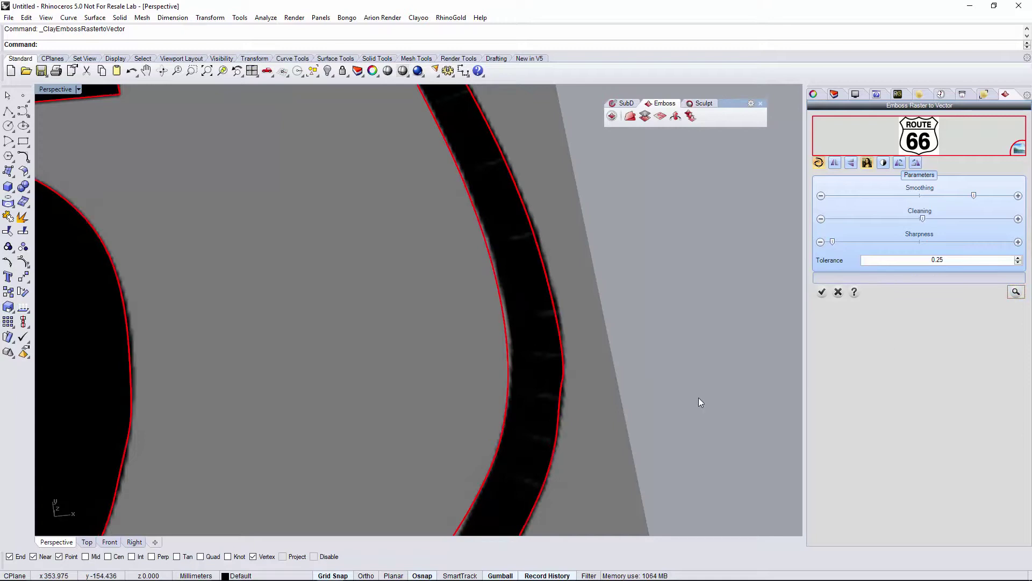
pyautogui.scroll(-2, 699, 398)
pyautogui.scroll(-3, 662, 386)
pyautogui.scroll(-1, 663, 386)
pyautogui.scroll(-2, 597, 373)
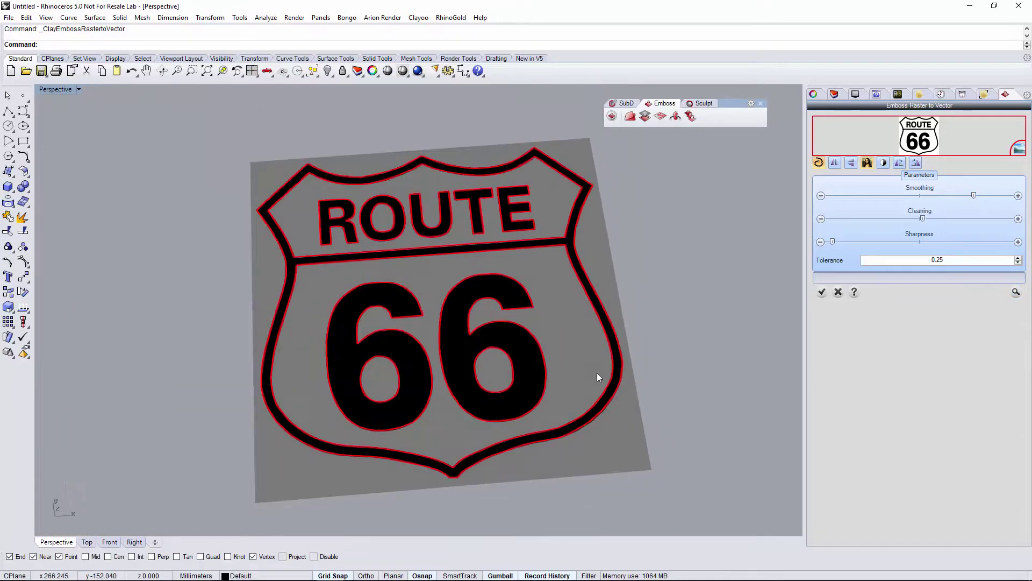
pyautogui.scroll(2, 485, 490)
# - Orbit around the traced Route 66 shield curves to inspect them
pyautogui.moveTo(408, 436); pyautogui.dragTo(508, 433, button='right')
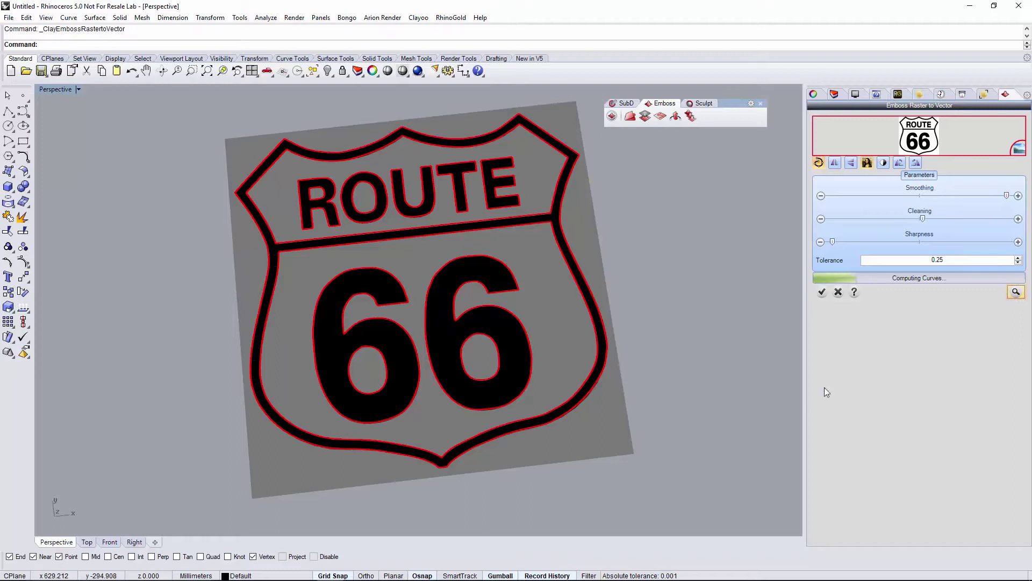
pyautogui.moveTo(626, 477); pyautogui.dragTo(609, 478, button='right')
pyautogui.scroll(3, 608, 405)
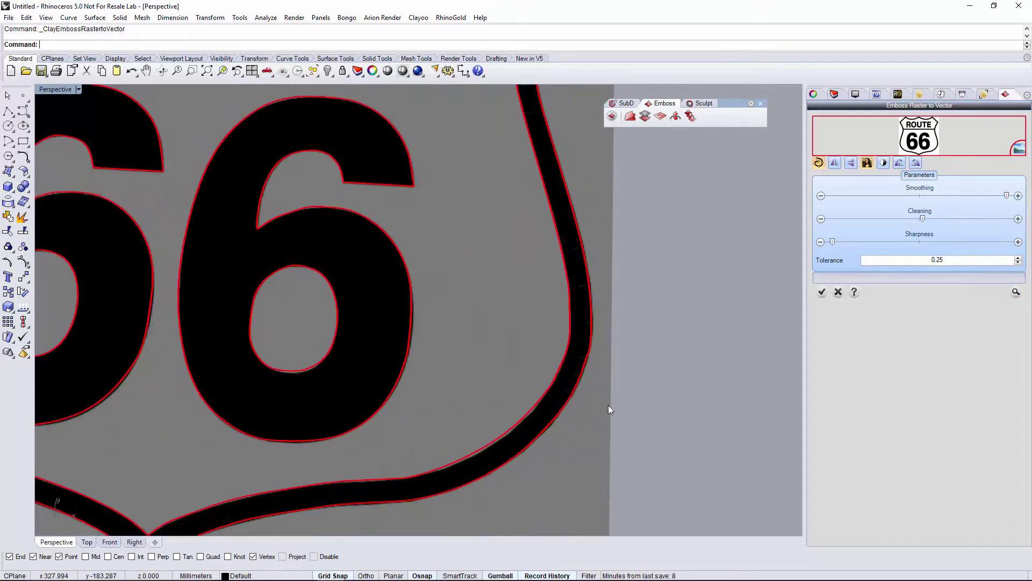
pyautogui.scroll(-2, 609, 405)
pyautogui.scroll(-2, 609, 405)
pyautogui.moveTo(609, 405); pyautogui.dragTo(621, 421, button='right')
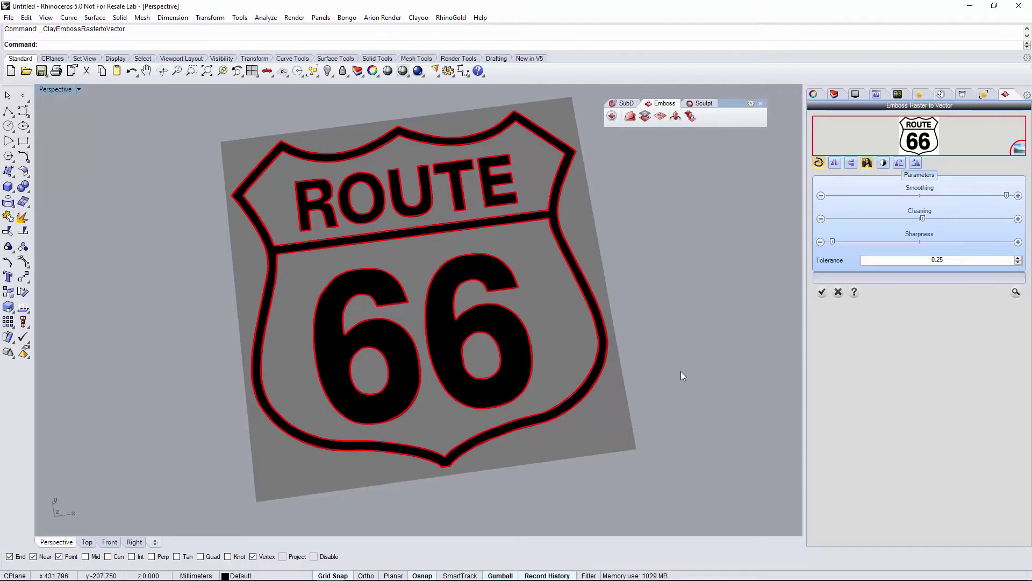
pyautogui.moveTo(681, 371); pyautogui.dragTo(708, 339, button='right')
# - Accept the traced Route 66 outlines as curves
pyautogui.click(823, 292)
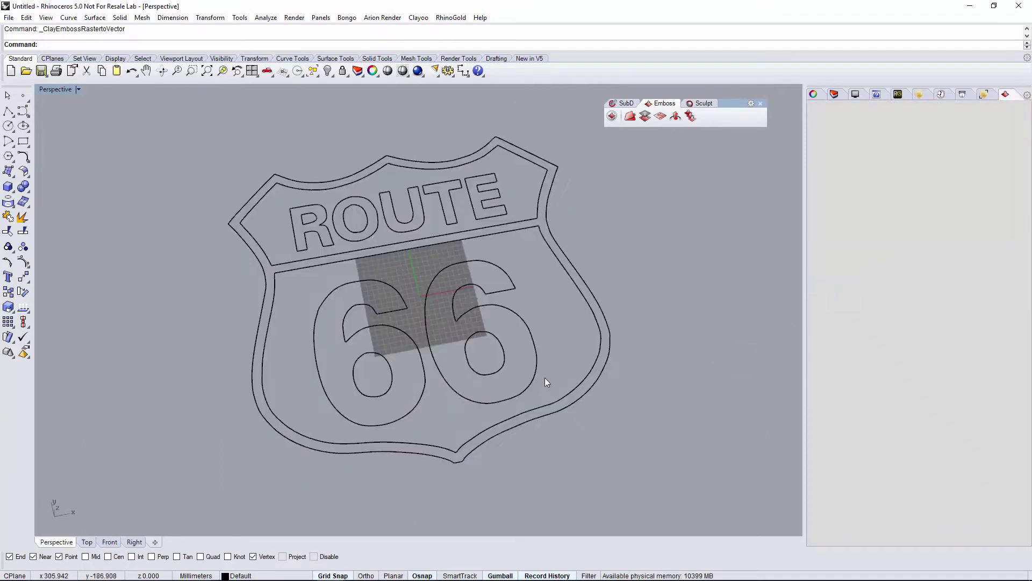
pyautogui.moveTo(544, 377); pyautogui.dragTo(513, 370, button='right')
pyautogui.click(500, 398)
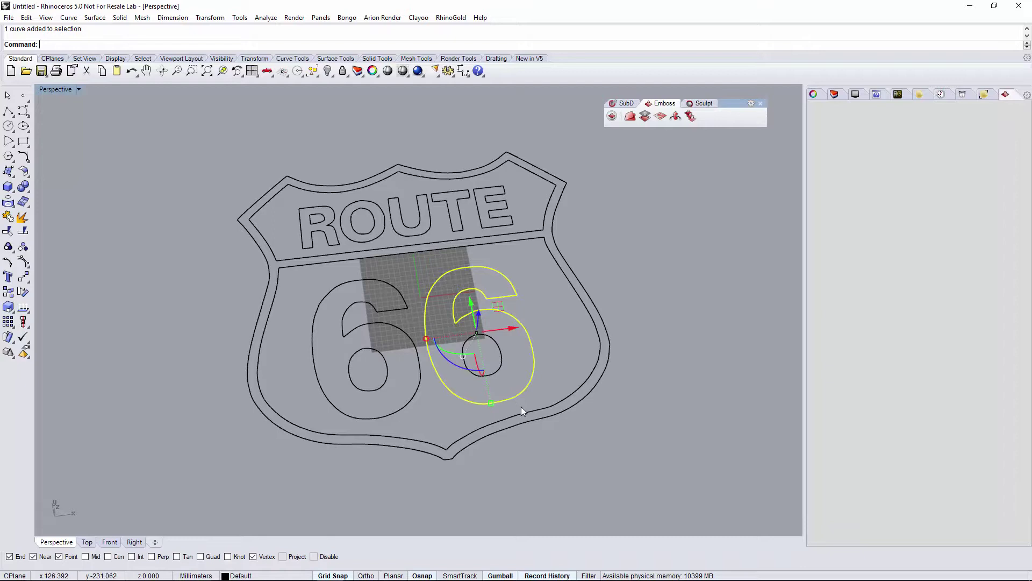
pyautogui.click(236, 183)
# - Window-select all 14 sign curves and shrink them with the gumball scale handle
pyautogui.moveTo(184, 132); pyautogui.dragTo(654, 480)
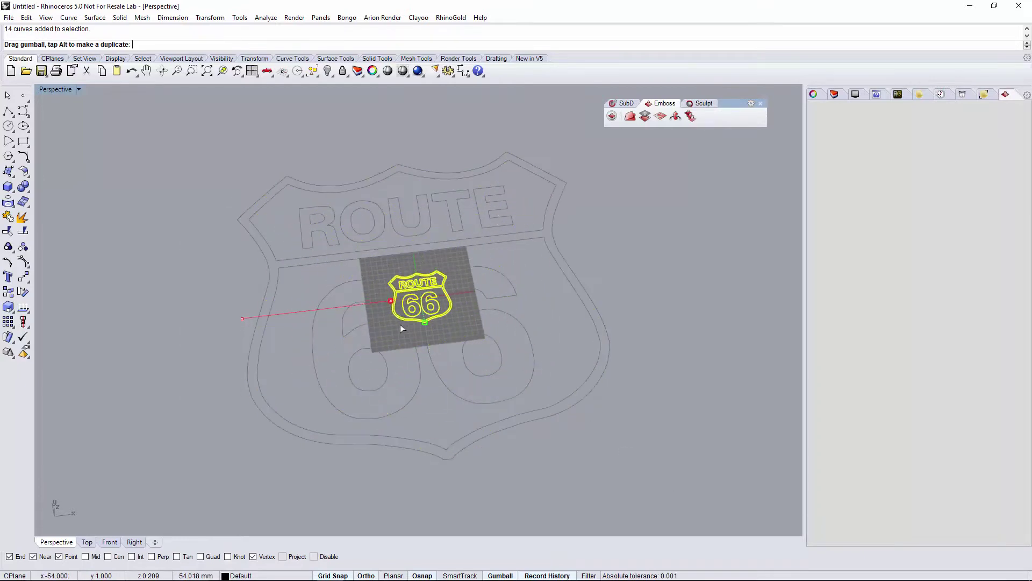
pyautogui.moveTo(245, 319); pyautogui.dragTo(415, 327)
pyautogui.scroll(1, 419, 310)
pyautogui.scroll(1, 429, 298)
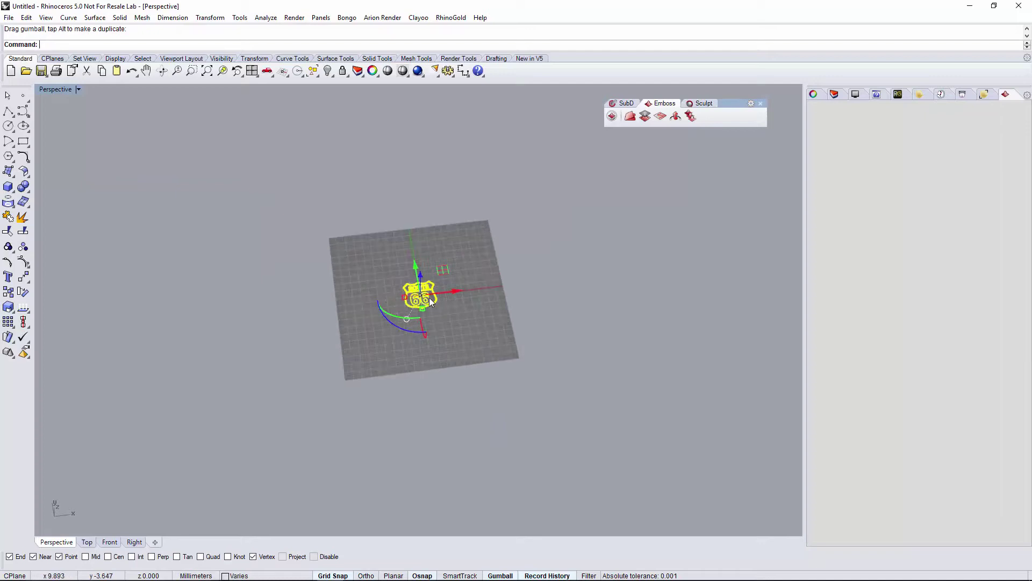
pyautogui.scroll(2, 430, 298)
pyautogui.scroll(3, 427, 289)
pyautogui.scroll(2, 366, 343)
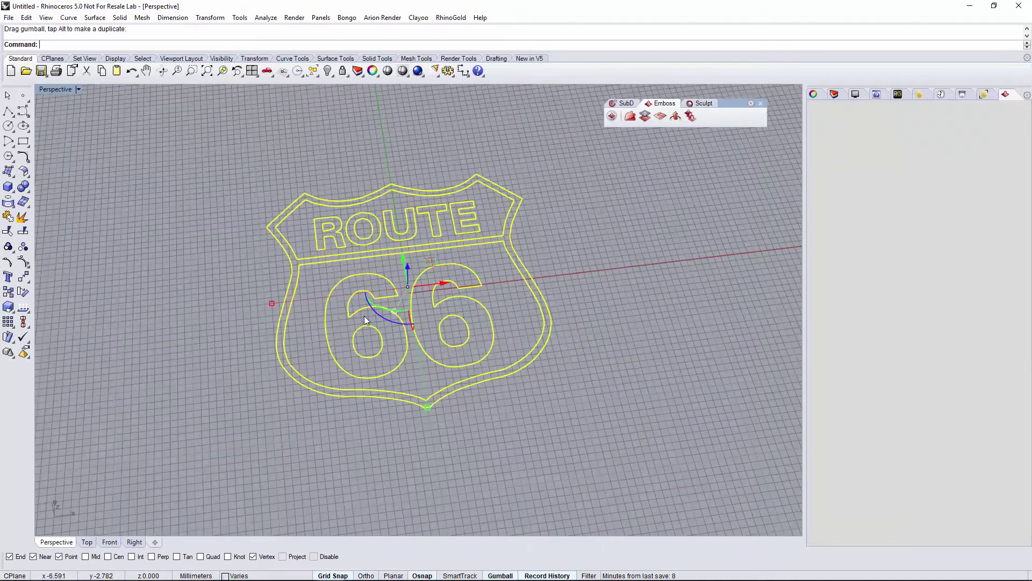
pyautogui.scroll(1, 371, 330)
pyautogui.scroll(2, 378, 321)
pyautogui.scroll(2, 384, 312)
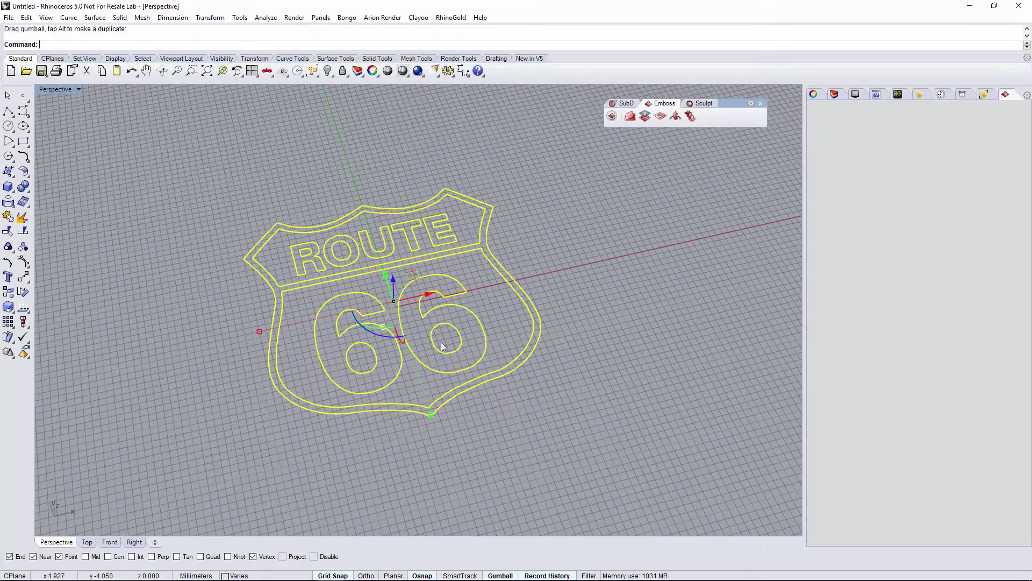
pyautogui.moveTo(442, 342); pyautogui.dragTo(440, 367, button='right')
pyautogui.scroll(-2, 451, 460)
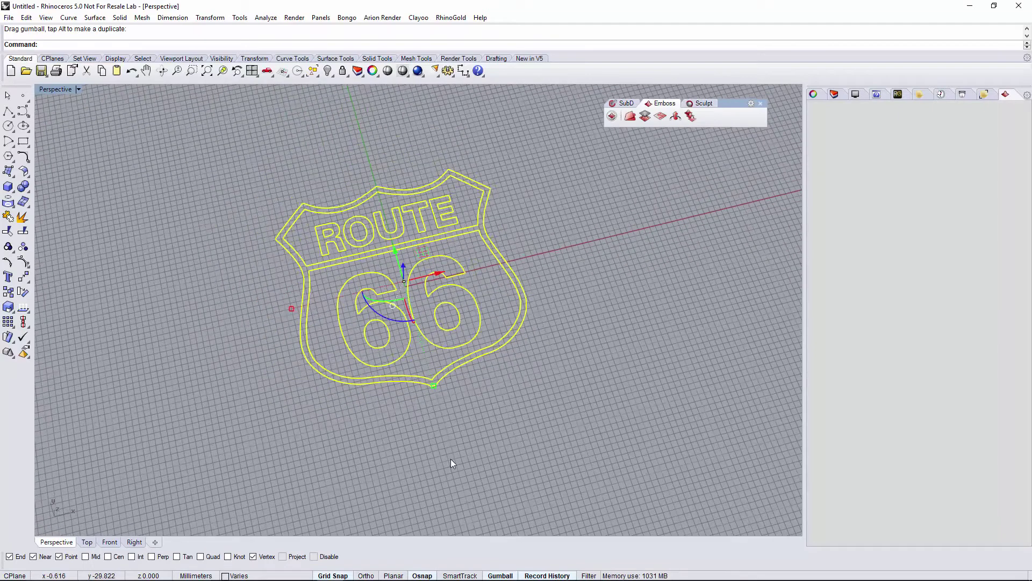
pyautogui.click(451, 459)
pyautogui.scroll(1, 451, 459)
pyautogui.scroll(1, 455, 456)
pyautogui.scroll(1, 610, 319)
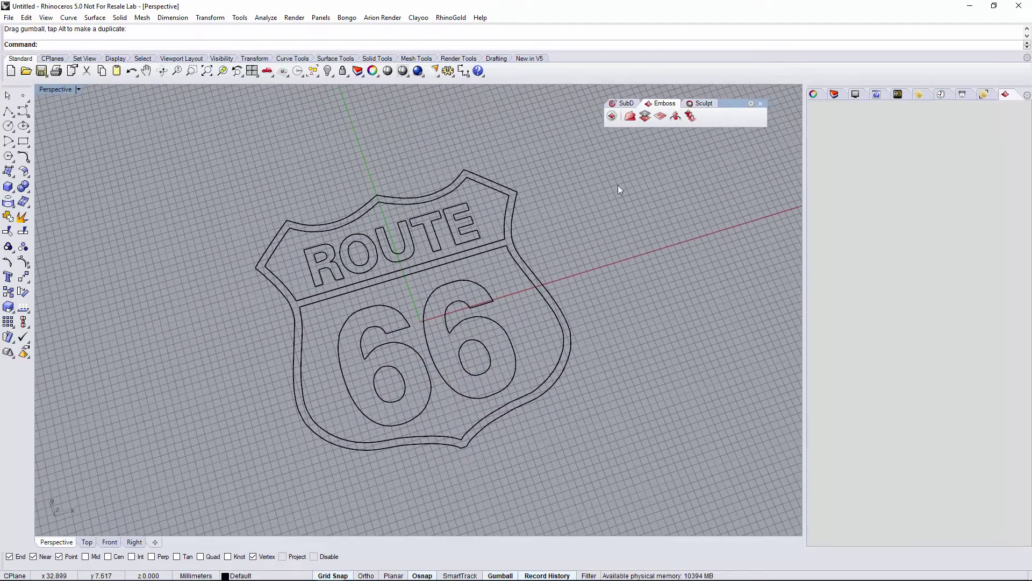
# - Create a new 43 × 42 Brass emboss project plate under the sign curves
pyautogui.click(612, 117)
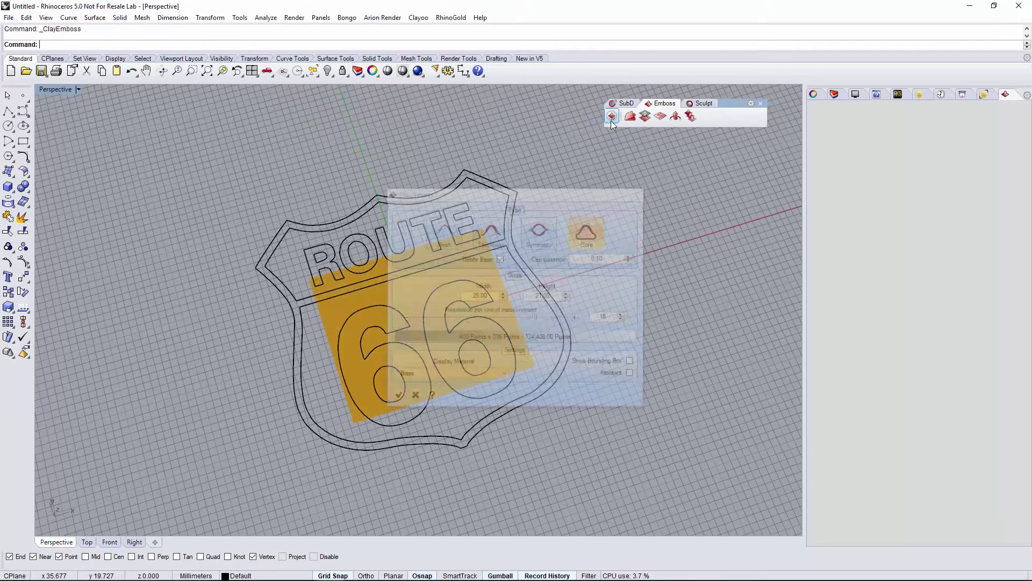
pyautogui.moveTo(538, 197); pyautogui.dragTo(753, 186)
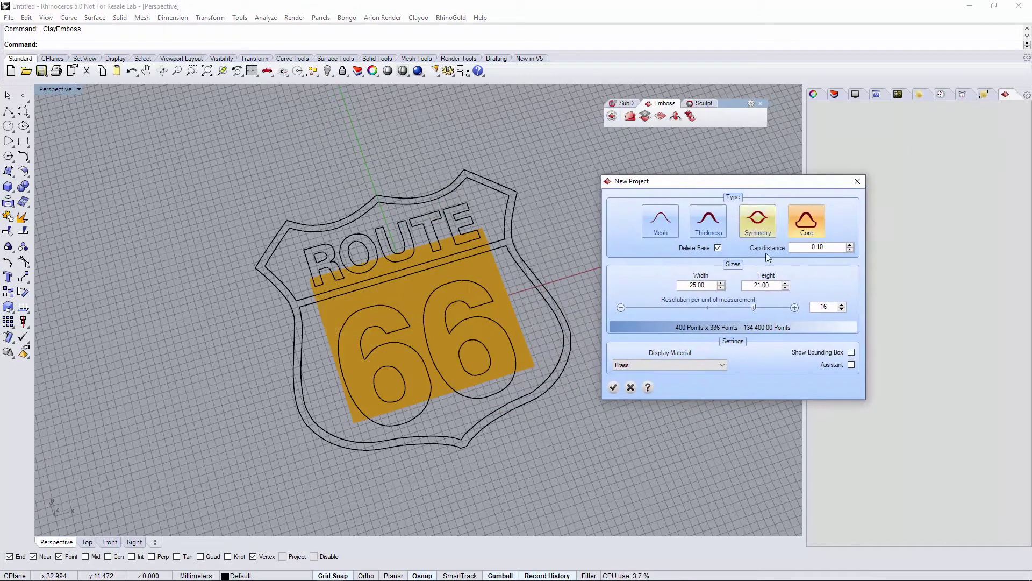
pyautogui.scroll(8, 707, 287)
pyautogui.scroll(10, 707, 286)
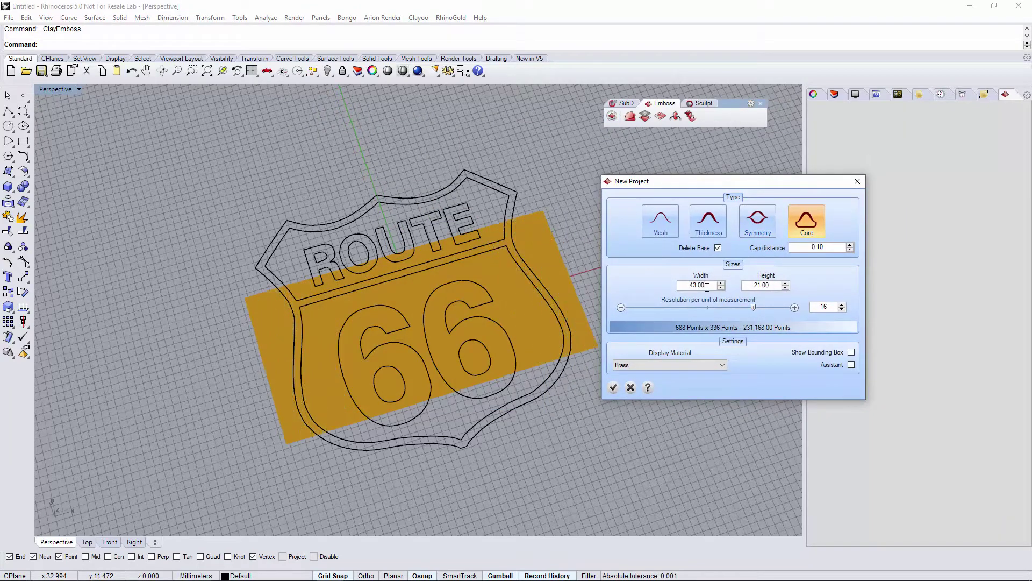
pyautogui.scroll(7, 779, 286)
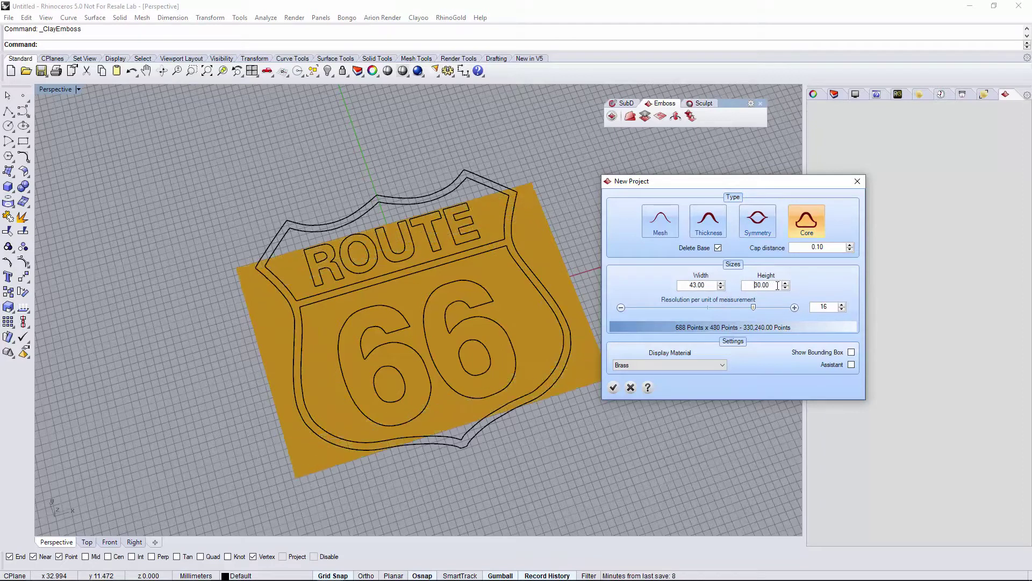
pyautogui.scroll(8, 778, 286)
pyautogui.scroll(6, 777, 285)
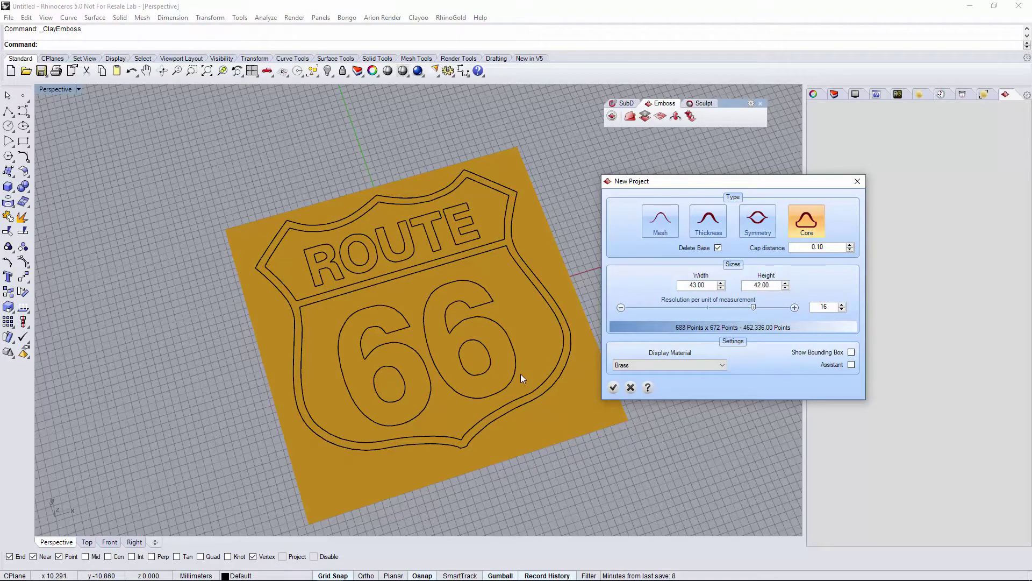
pyautogui.scroll(2, 520, 373)
pyautogui.scroll(2, 520, 373)
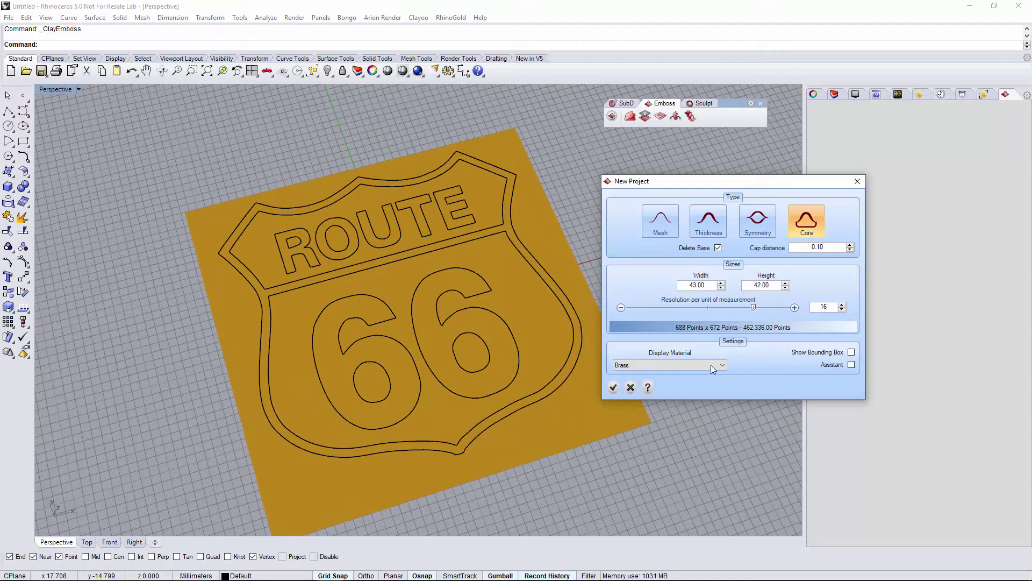
pyautogui.click(614, 389)
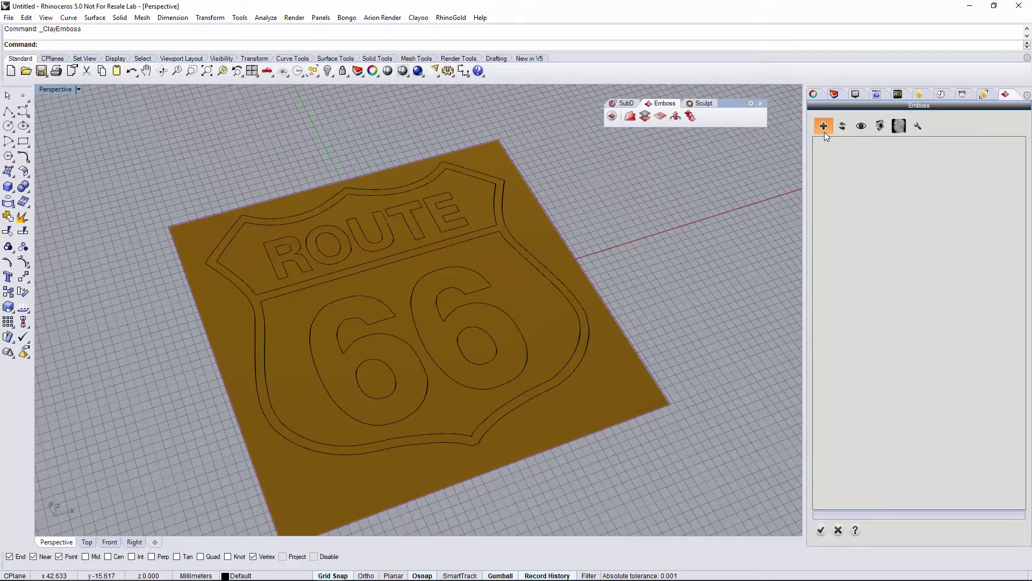
# - Add an emboss layer driven by the outer shield outline curve
pyautogui.click(823, 127)
pyautogui.click(884, 160)
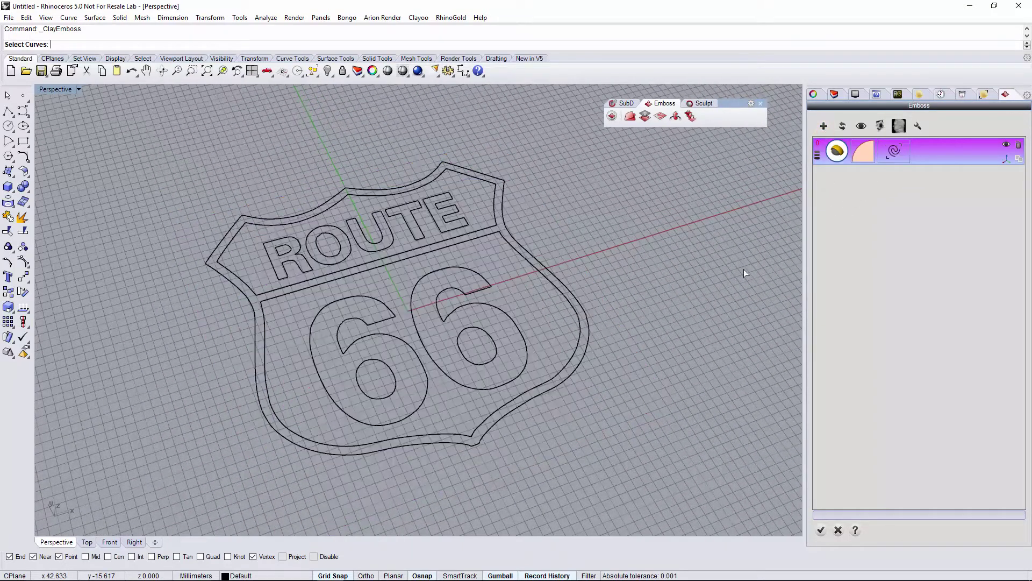
pyautogui.click(520, 402)
pyautogui.press('Return')
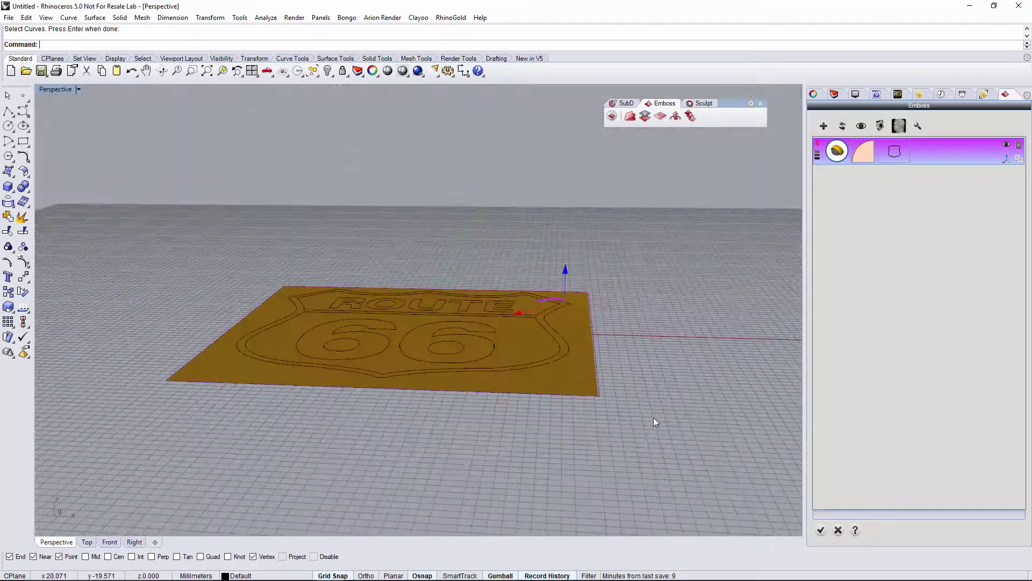
# - Raise the plate into a puffy shield and hide the layer's outline highlight
pyautogui.moveTo(653, 417); pyautogui.dragTo(488, 393, button='right')
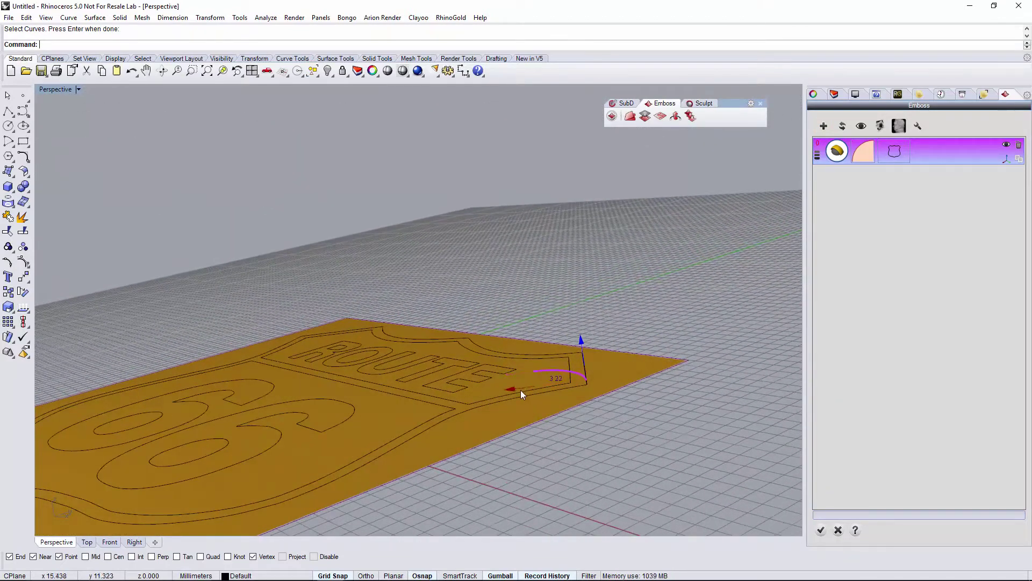
pyautogui.click(843, 127)
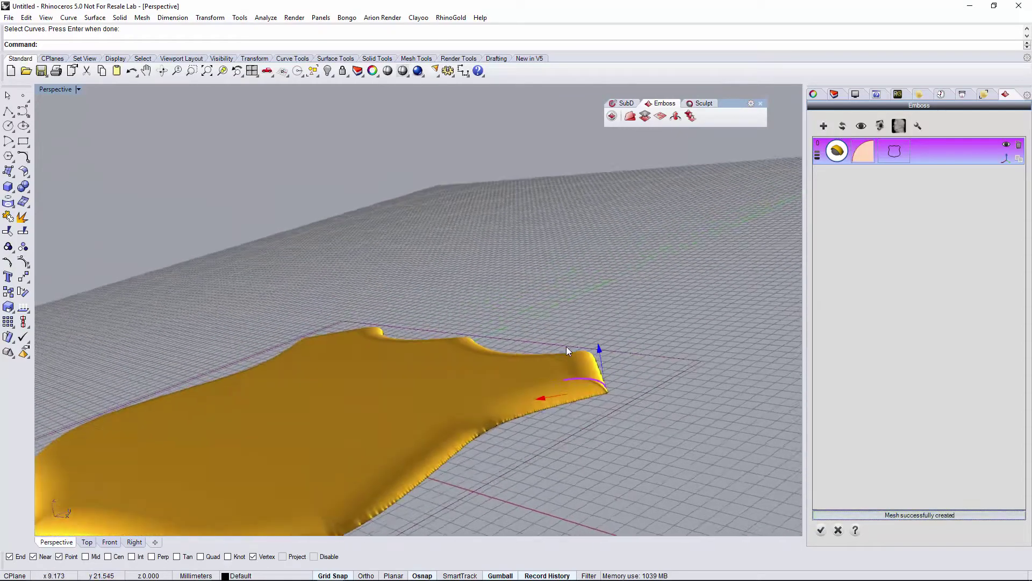
pyautogui.press('Left')
pyautogui.press('Left')
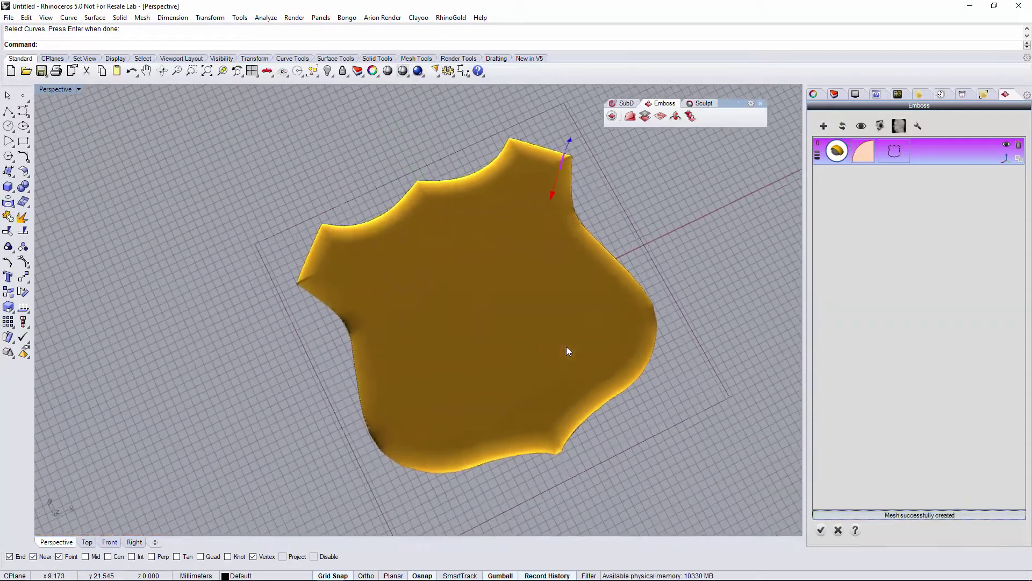
pyautogui.press('Left')
pyautogui.press('Left')
pyautogui.press('Left')
pyautogui.press('Left')
pyautogui.press('Left')
pyautogui.press('Left')
pyautogui.press('Left')
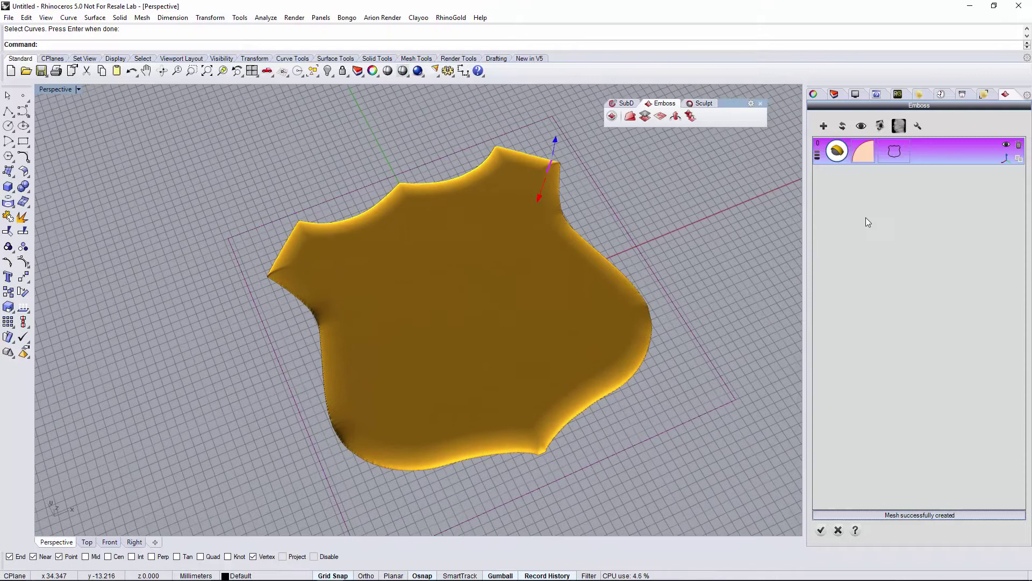
pyautogui.click(1006, 160)
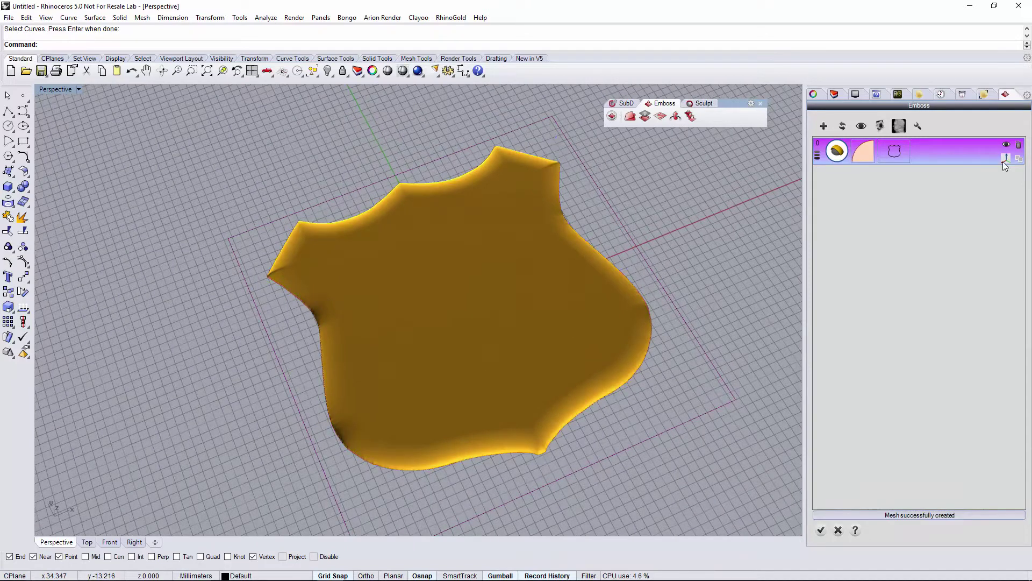
# - Add a second emboss layer using the outer border and ROUTE banner outlines
pyautogui.click(823, 126)
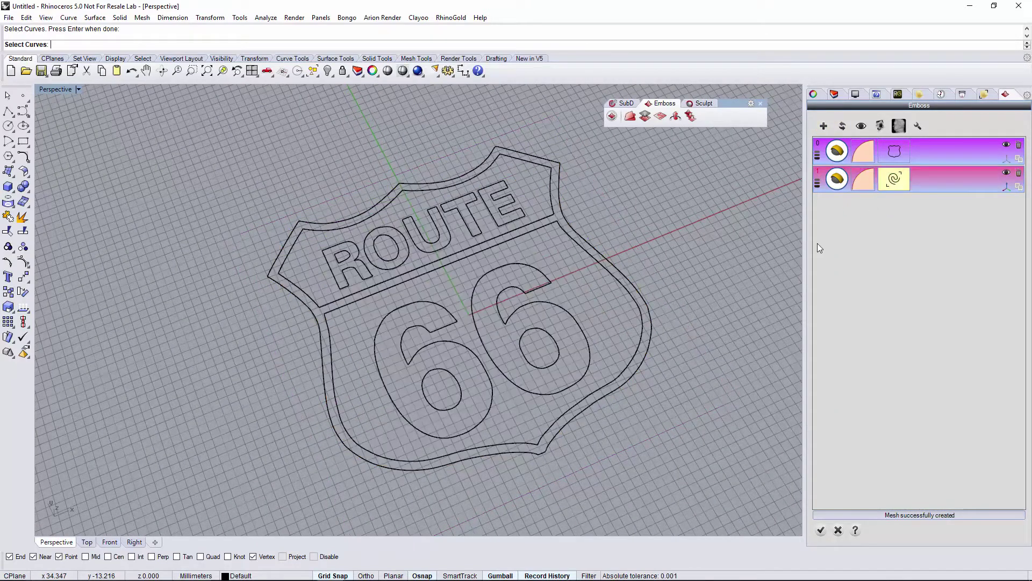
pyautogui.click(640, 359)
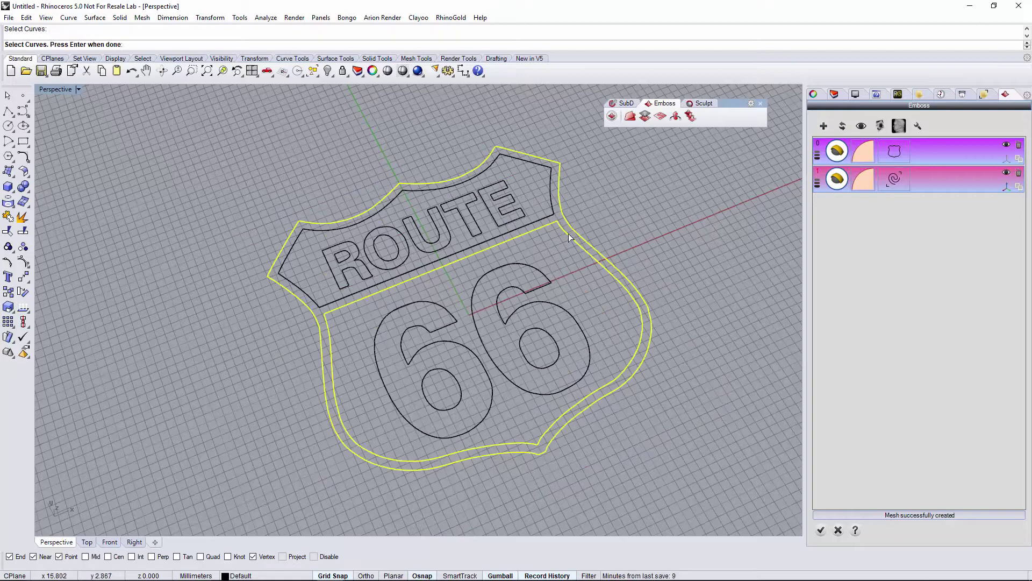
pyautogui.click(556, 211)
pyautogui.press('Return')
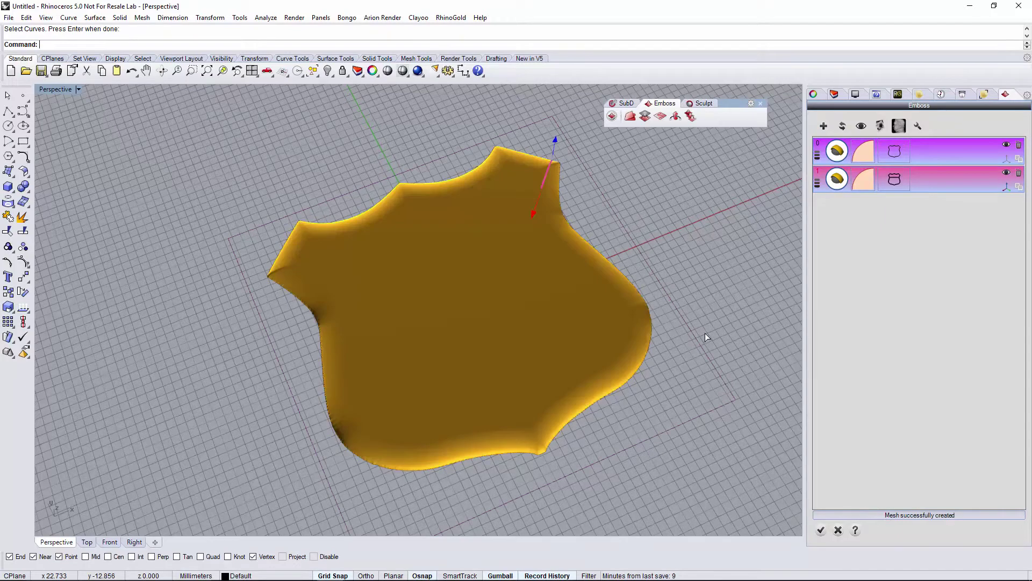
pyautogui.scroll(5, 705, 333)
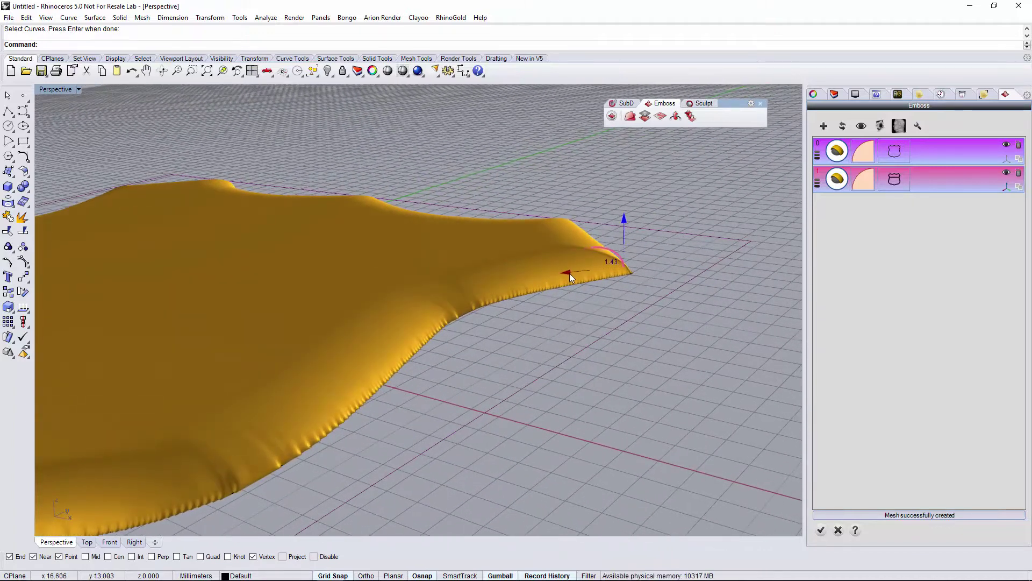
# - Adjust the border layer's rise and apply a different edge profile to it
pyautogui.moveTo(533, 278); pyautogui.dragTo(576, 273)
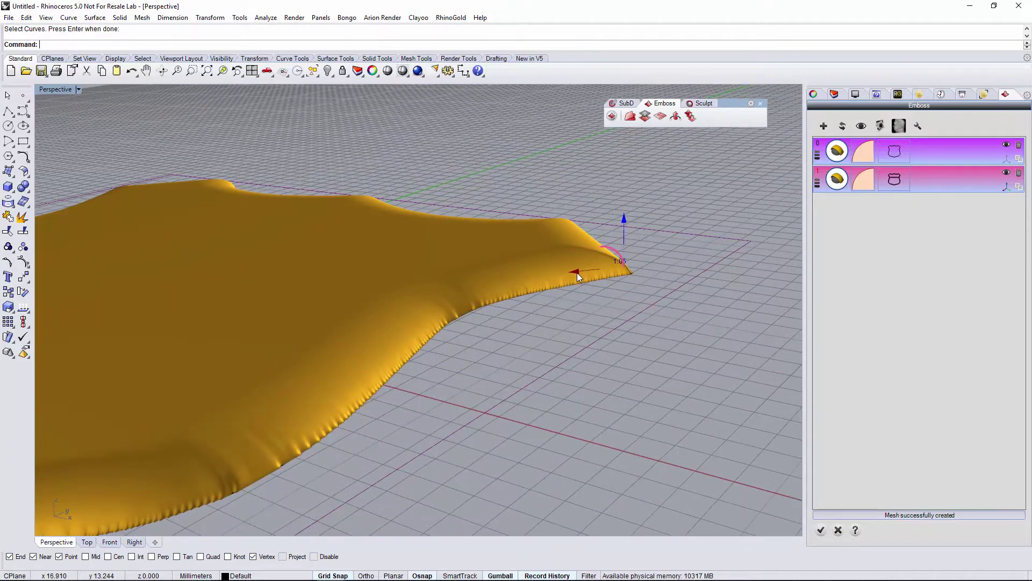
pyautogui.click(870, 173)
pyautogui.click(883, 222)
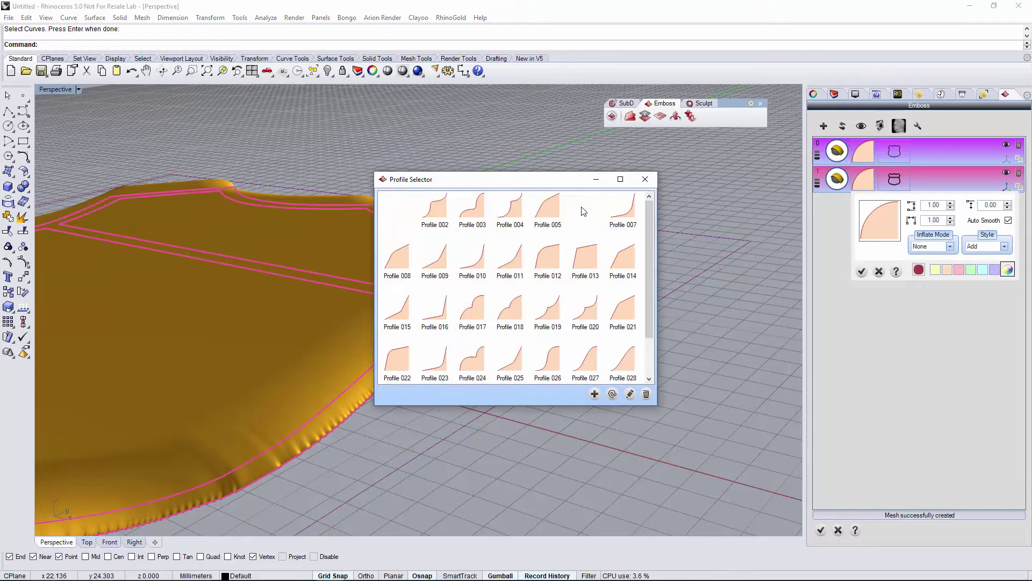
pyautogui.doubleClick(584, 210)
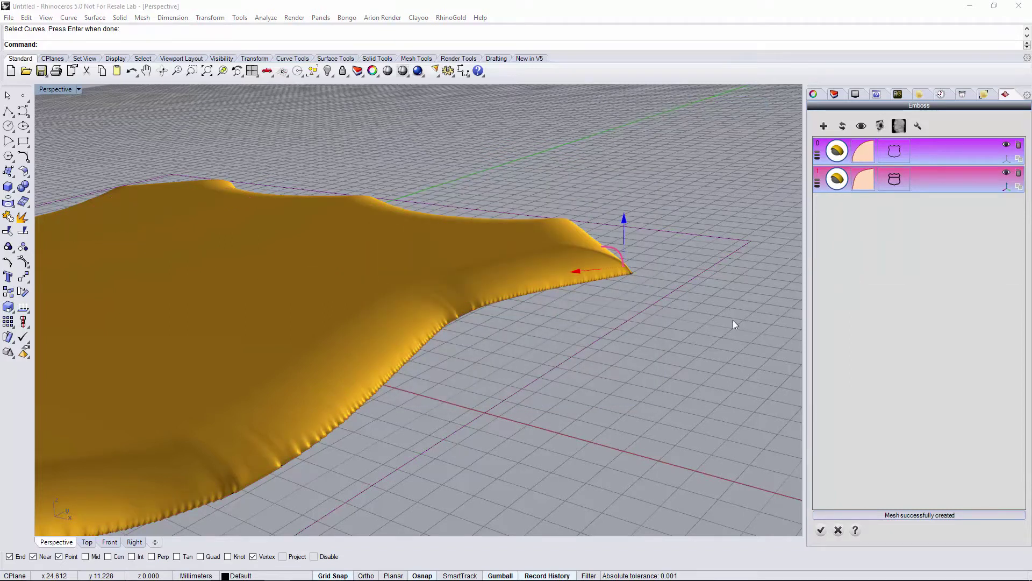
pyautogui.scroll(2, 626, 406)
pyautogui.scroll(2, 626, 406)
pyautogui.scroll(2, 630, 400)
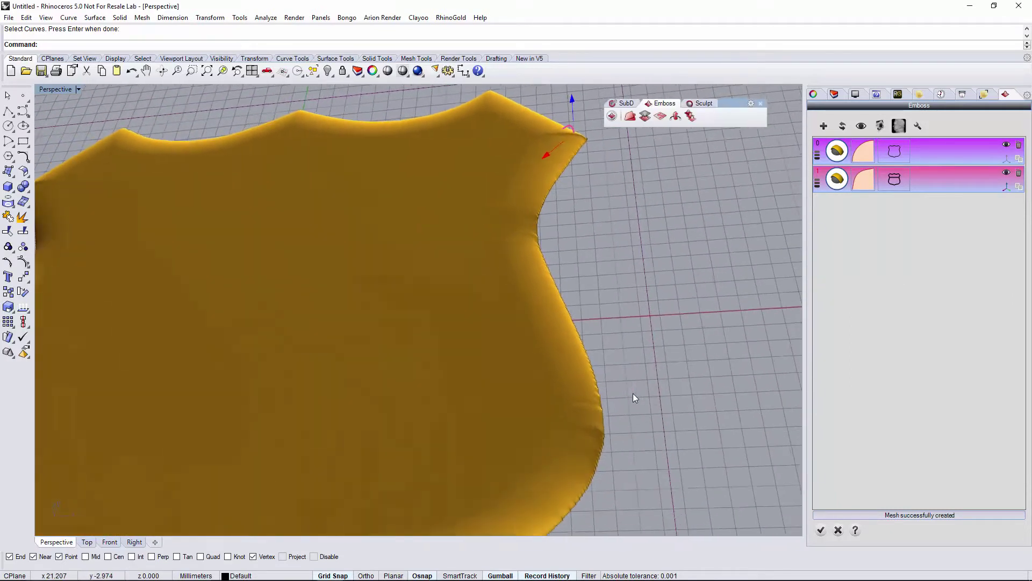
pyautogui.scroll(-3, 633, 397)
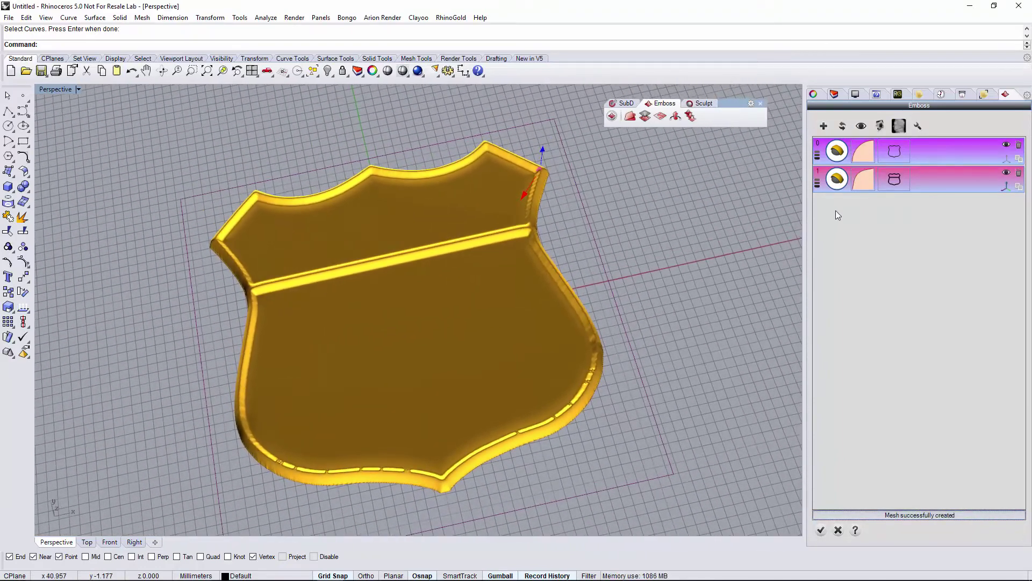
# - Switch the second layer's Style to Subtract and orbit to inspect the recess
pyautogui.click(864, 186)
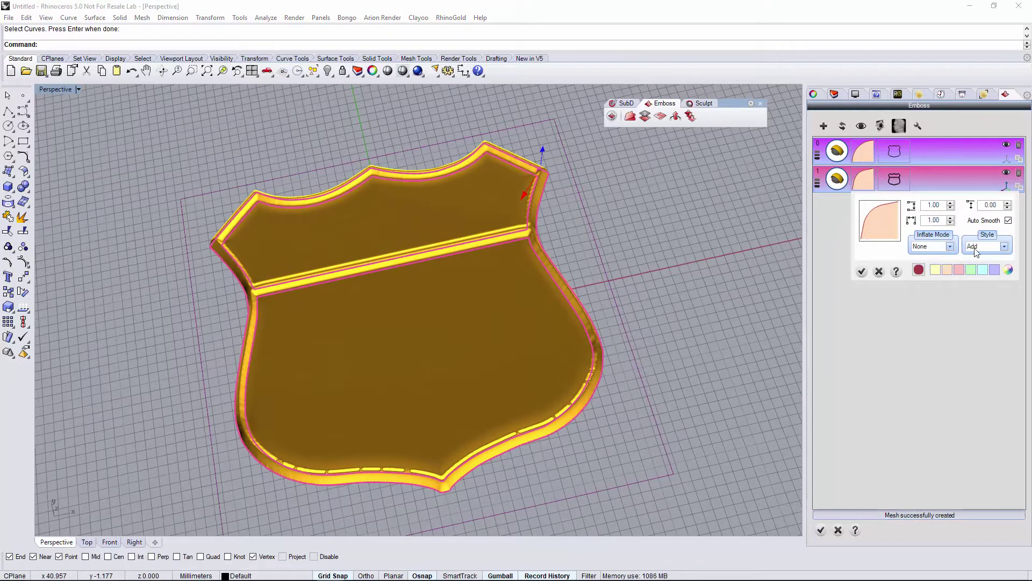
pyautogui.click(976, 247)
pyautogui.click(983, 261)
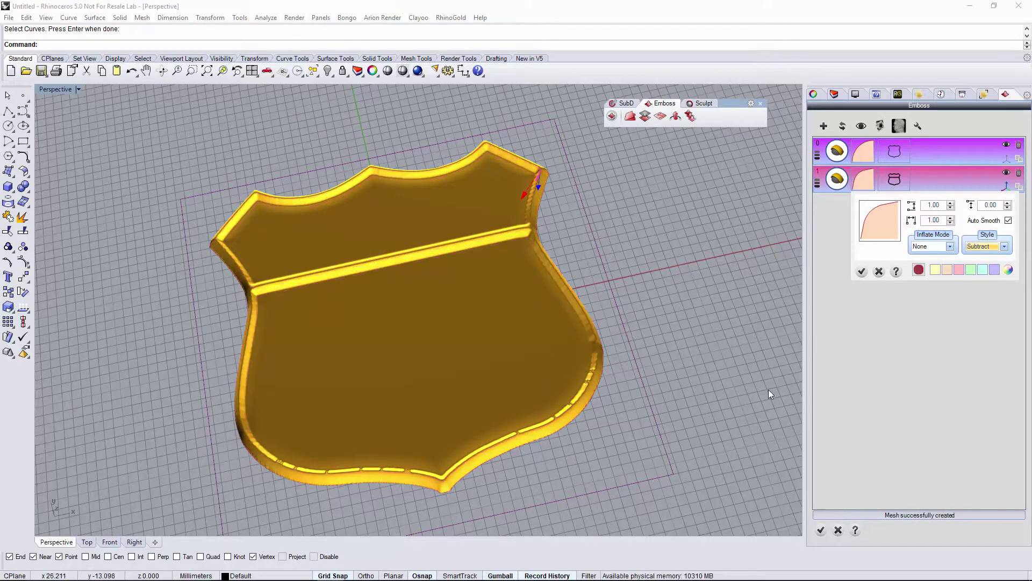
pyautogui.click(865, 272)
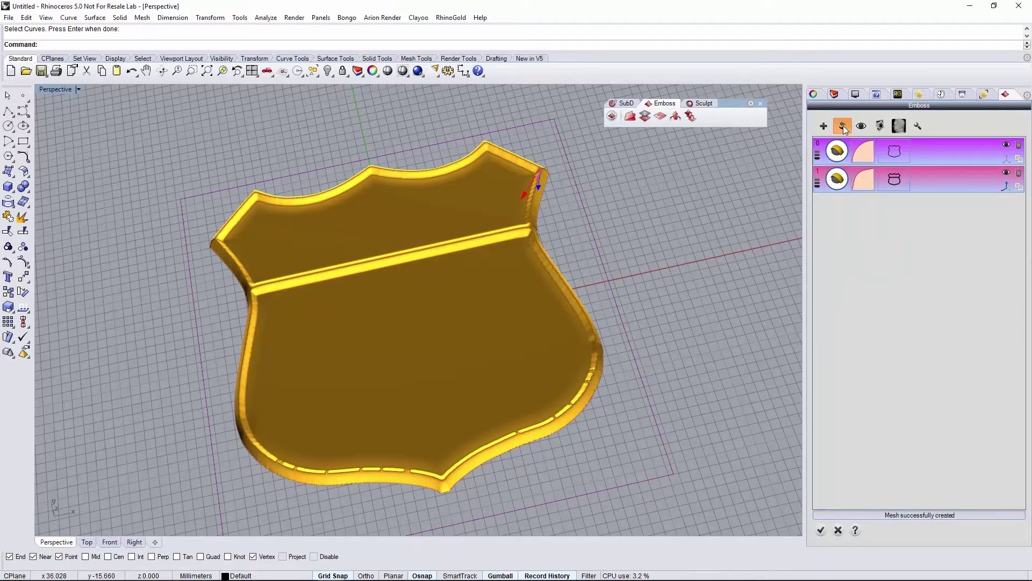
pyautogui.moveTo(659, 372)
pyautogui.mouseDown(button='middle')
pyautogui.moveTo(638, 394)
pyautogui.moveTo(519, 399)
pyautogui.moveTo(602, 366)
pyautogui.mouseUp(button='middle')
pyautogui.press('Left')
pyautogui.press('Left')
pyautogui.press('Left')
pyautogui.press('Left')
pyautogui.press('Left')
pyautogui.press('Left')
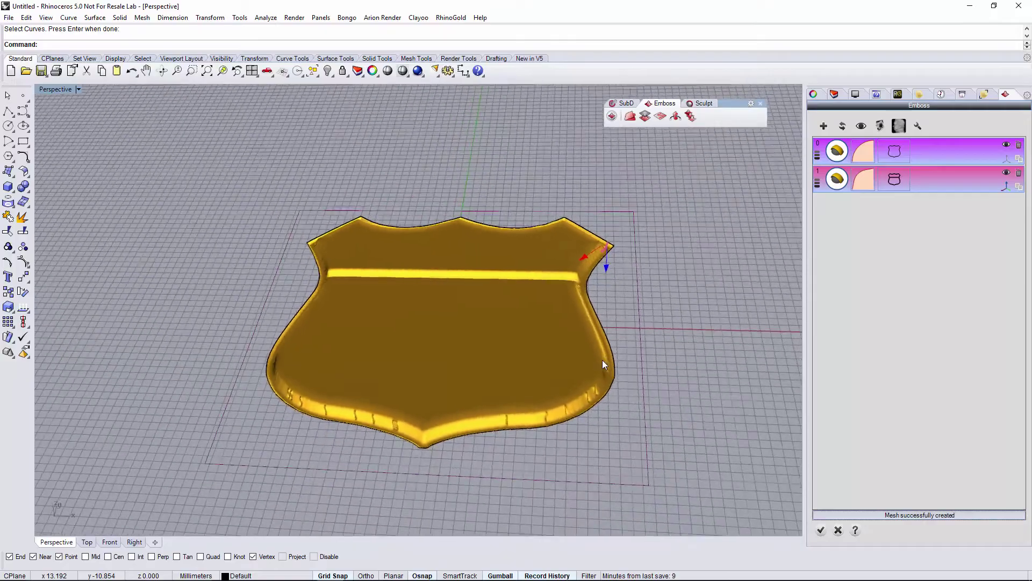
pyautogui.press('Left')
pyautogui.press('Left')
pyautogui.press('Left')
pyautogui.press('Left')
pyautogui.press('Left')
pyautogui.press('Left')
pyautogui.press('Left')
pyautogui.press('Left')
pyautogui.press('Left')
pyautogui.press('Left')
pyautogui.press('Left')
pyautogui.press('Left')
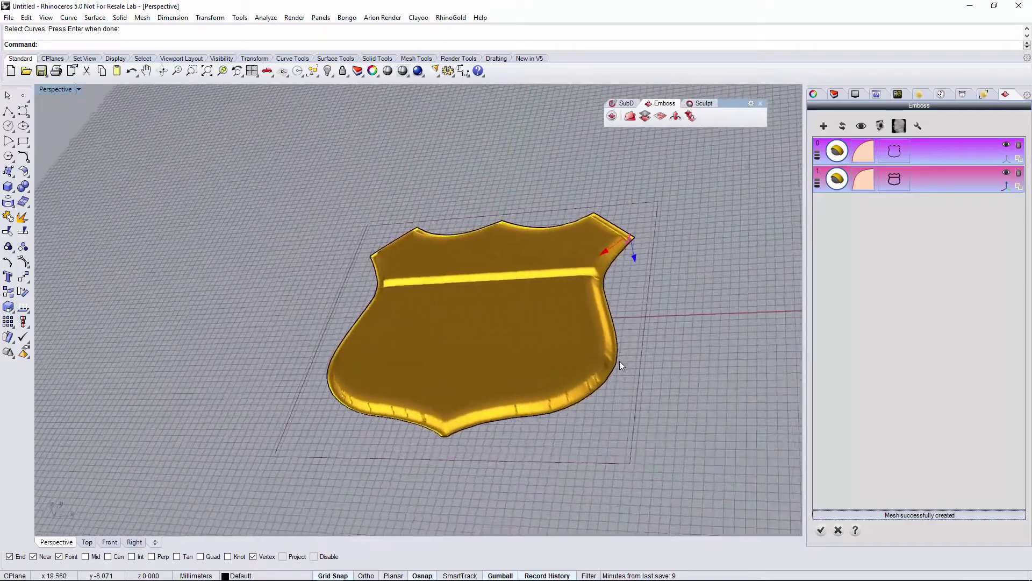
pyautogui.press('Left')
pyautogui.press('Left')
pyautogui.press('Left')
pyautogui.press('Left')
pyautogui.press('Left')
pyautogui.press('Left')
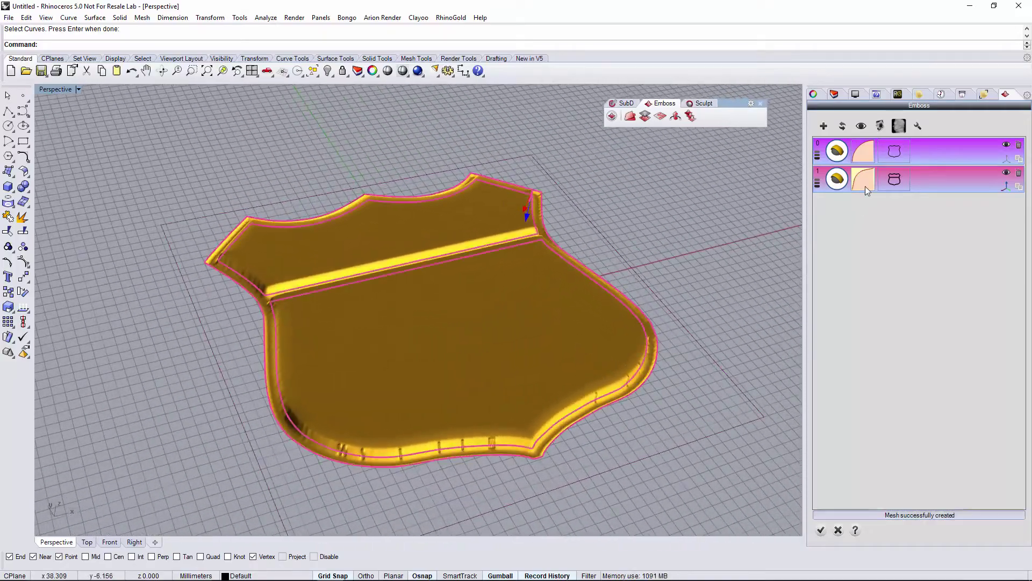
# - Set the second layer's Style back to Add, restoring the raised border and divider
pyautogui.click(863, 179)
pyautogui.click(982, 250)
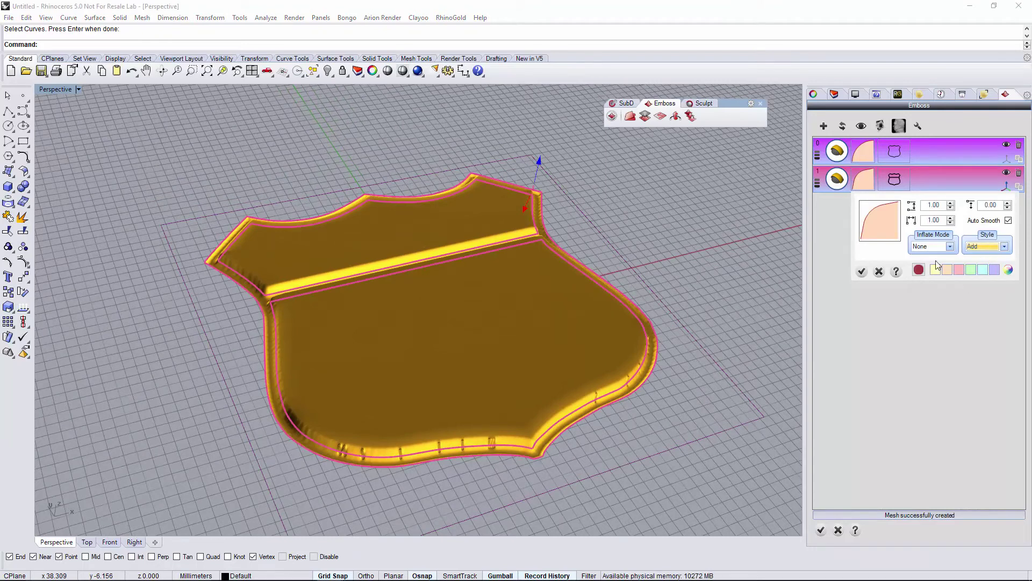
pyautogui.click(862, 272)
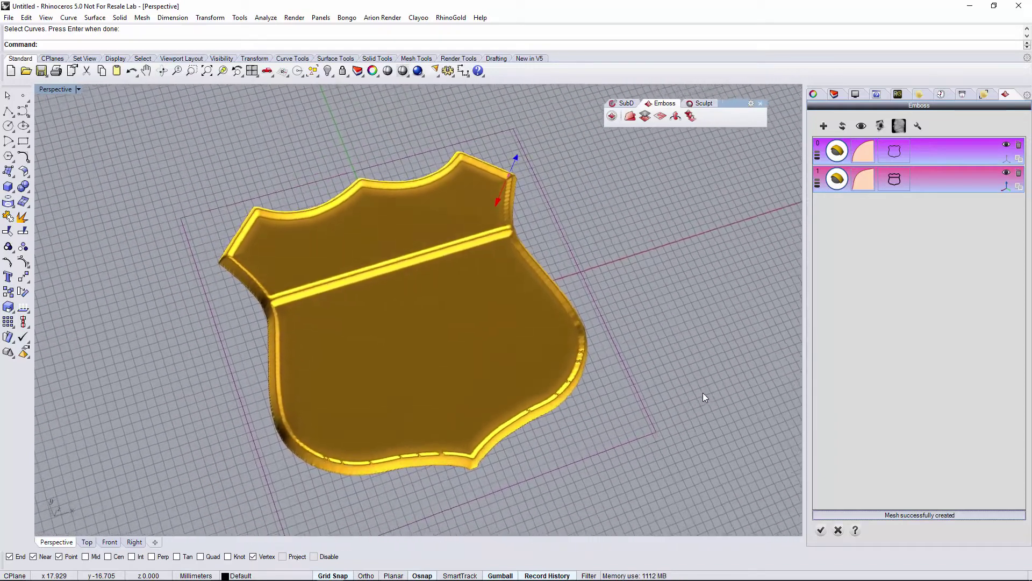
pyautogui.click(864, 184)
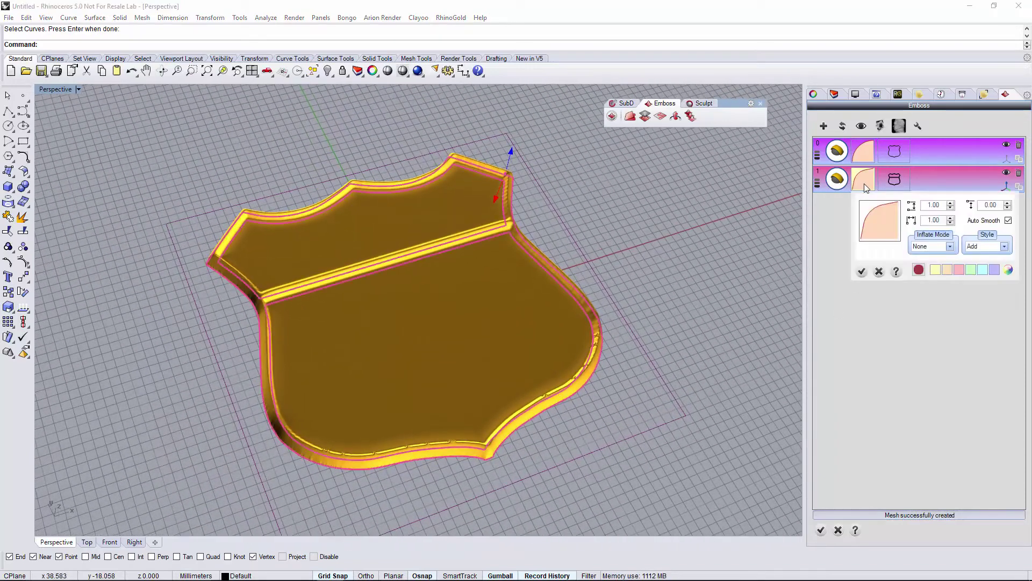
pyautogui.click(863, 271)
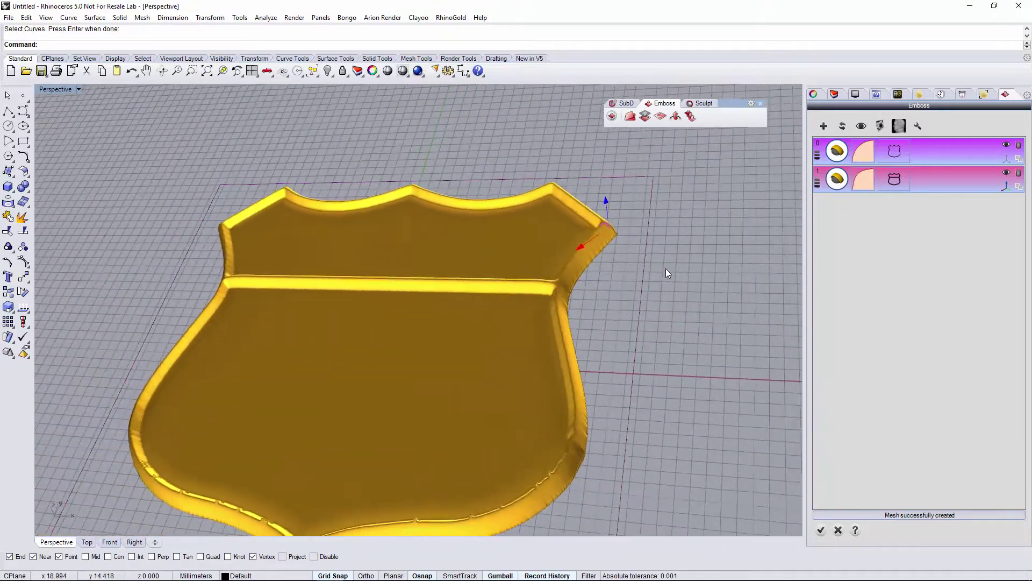
# - Add a third emboss layer from the ROUTE and 66 curves and rebuild the shield mesh
pyautogui.click(824, 126)
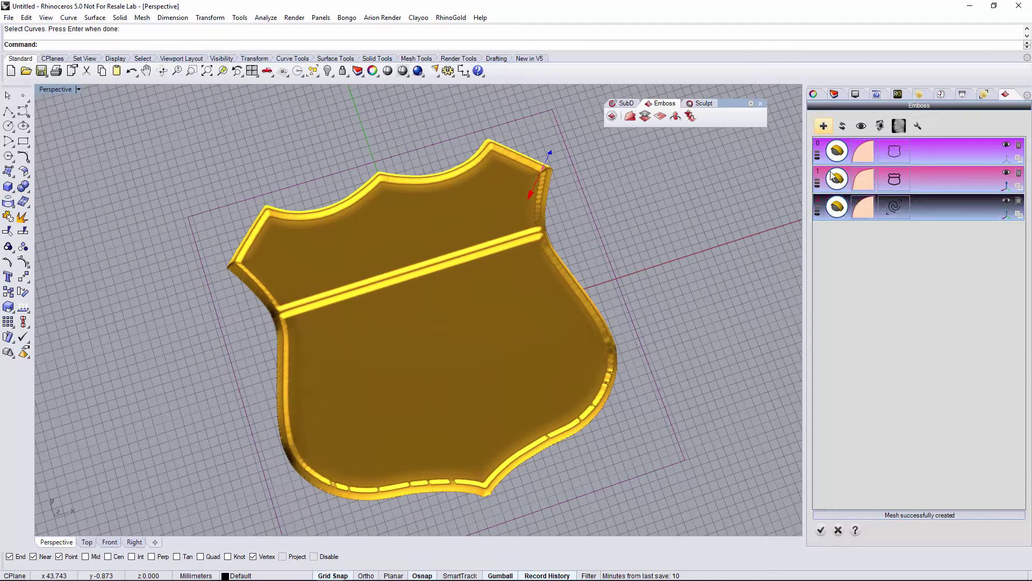
pyautogui.click(894, 208)
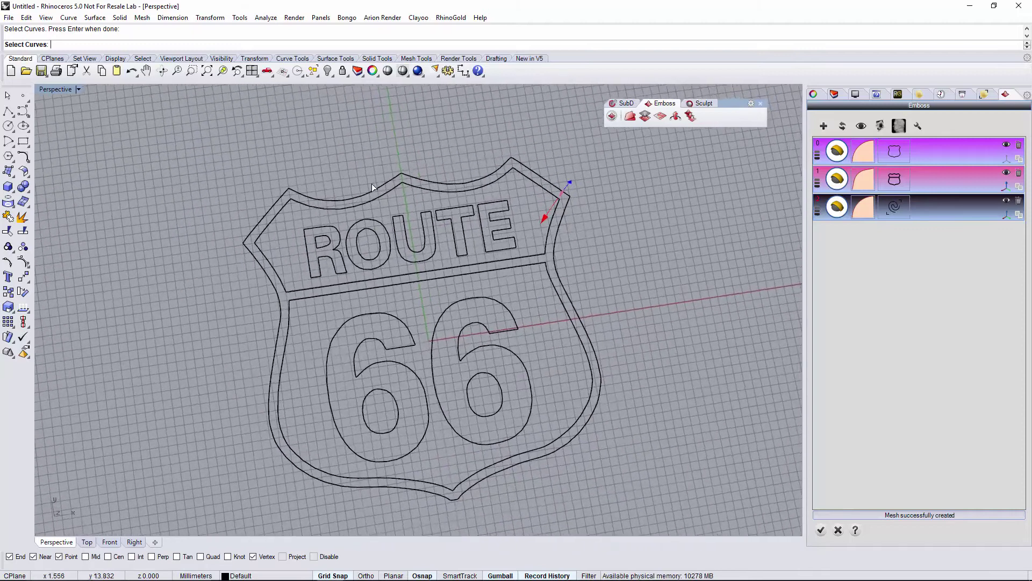
pyautogui.moveTo(373, 183); pyautogui.dragTo(219, 147, button='right')
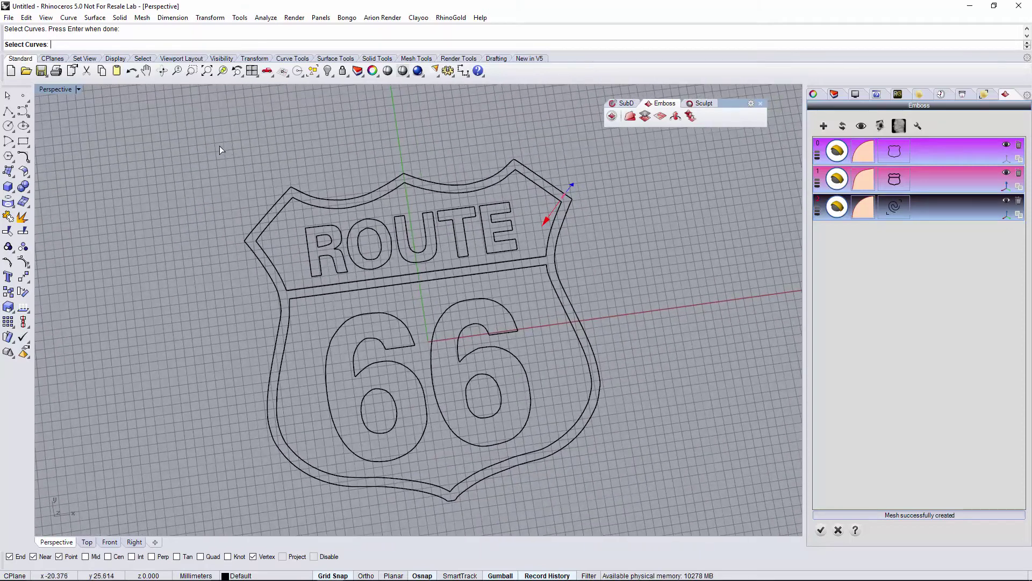
pyautogui.rightClick(541, 475)
pyautogui.moveTo(700, 423); pyautogui.dragTo(407, 268, button='right')
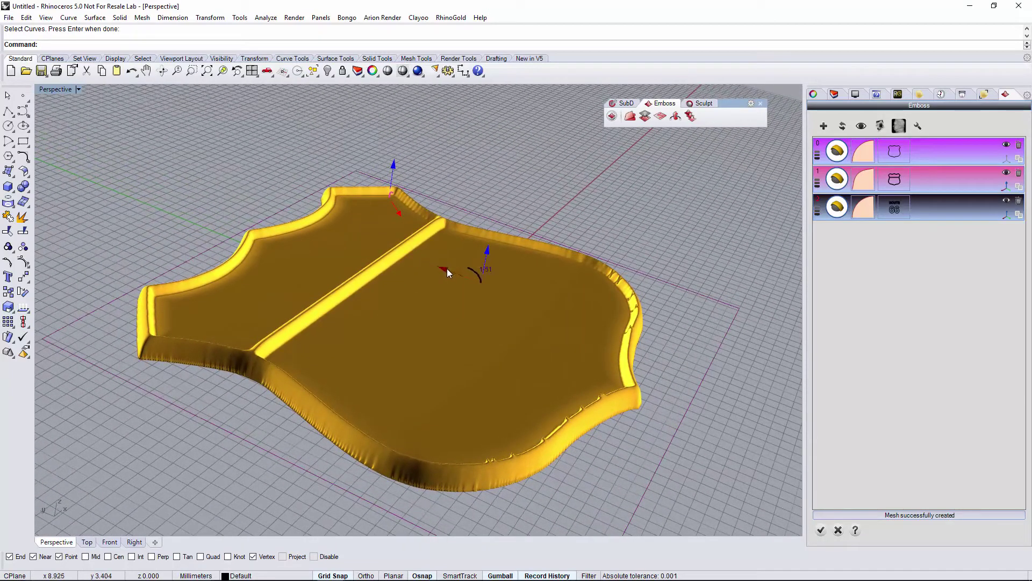
pyautogui.click(844, 126)
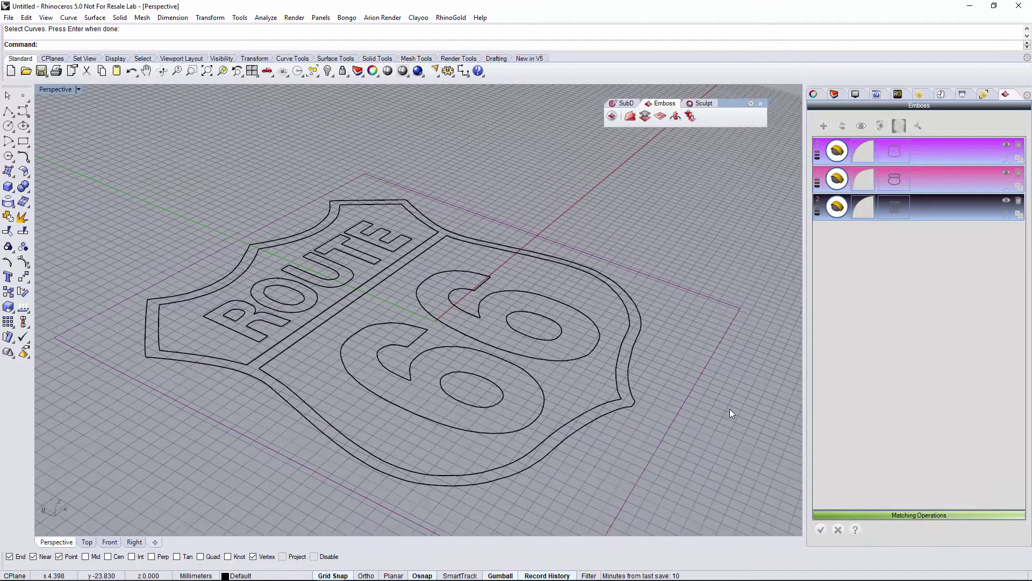
pyautogui.moveTo(730, 410); pyautogui.dragTo(720, 414, button='right')
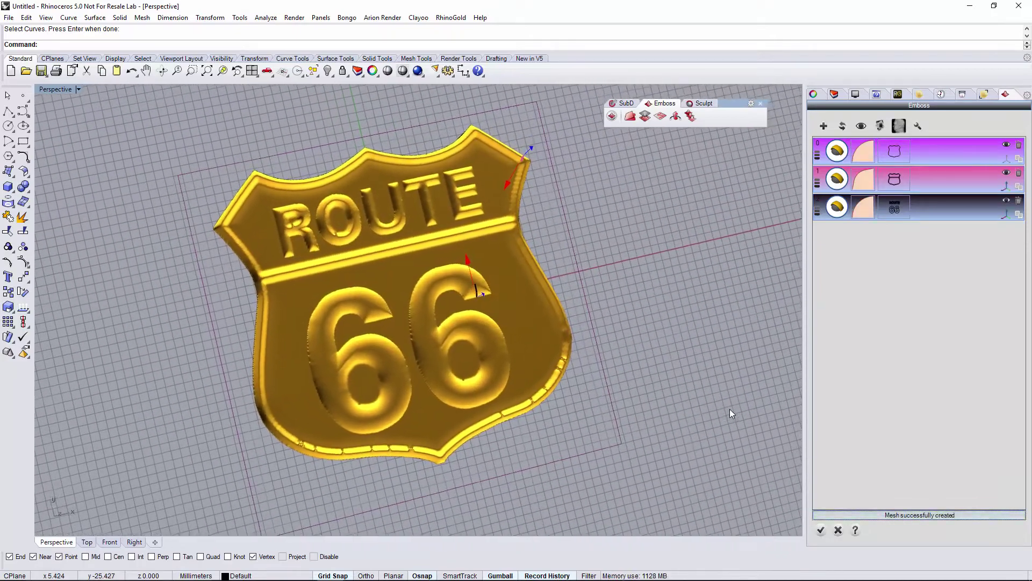
# - Tune the lettering relief's height and Auto Smooth, recompute, and accept the final shield mesh
pyautogui.click(871, 206)
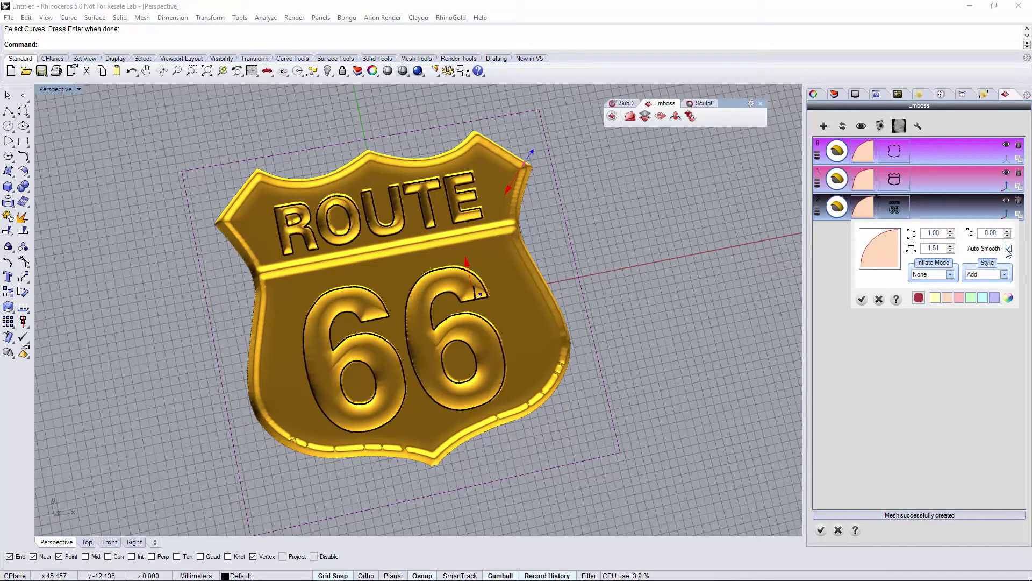
pyautogui.click(865, 300)
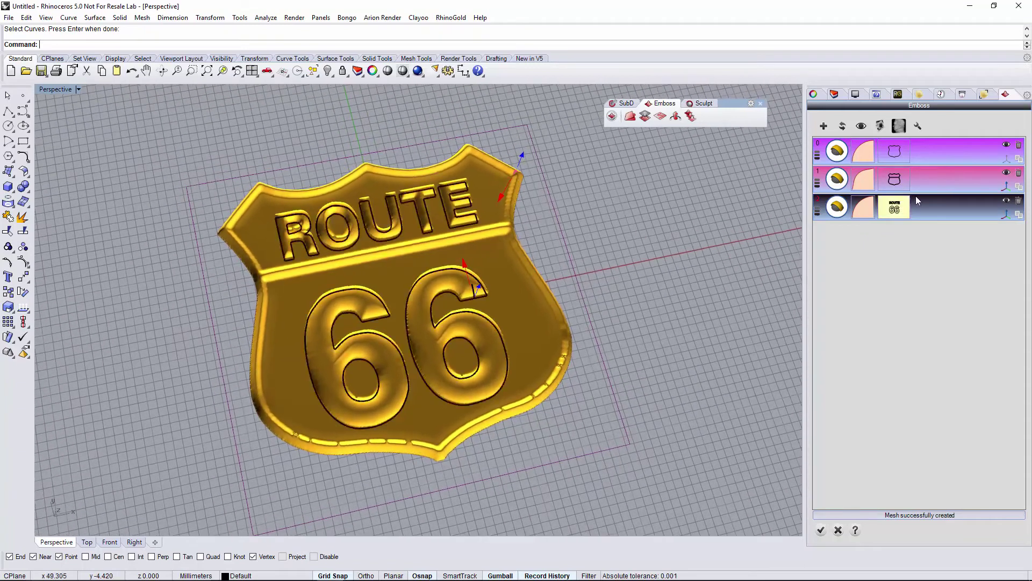
pyautogui.click(864, 179)
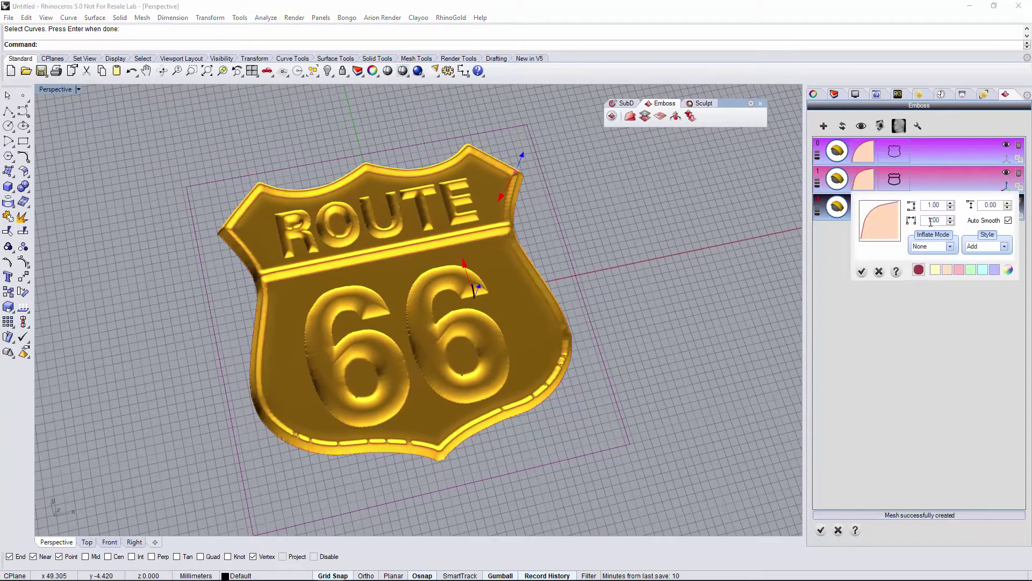
pyautogui.click(862, 271)
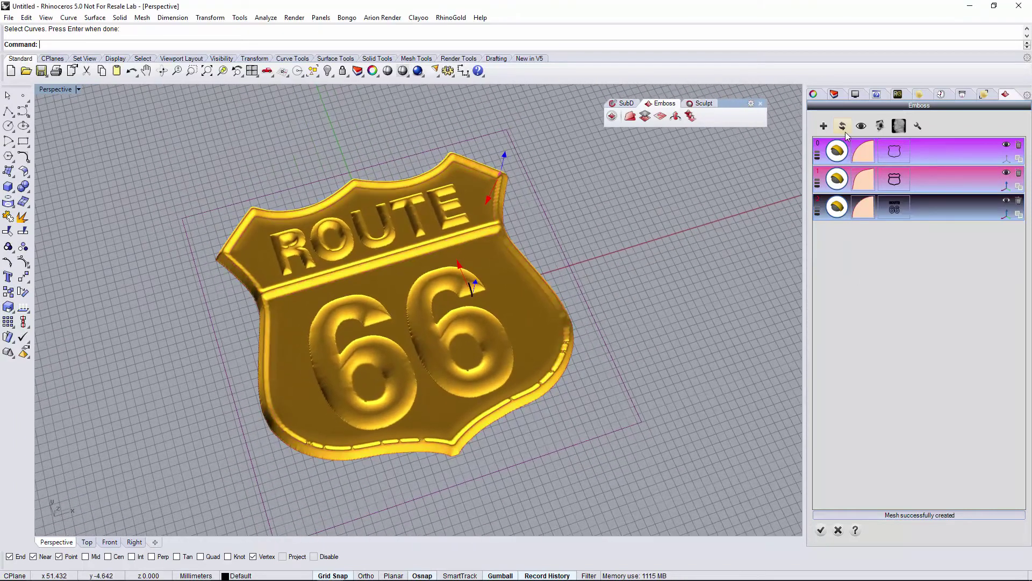
pyautogui.click(843, 130)
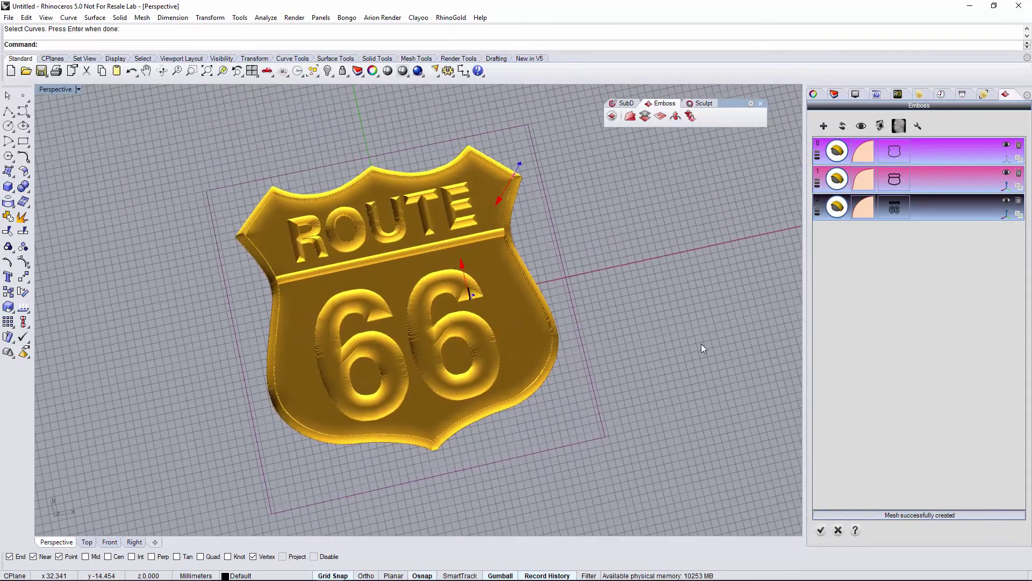
pyautogui.click(821, 531)
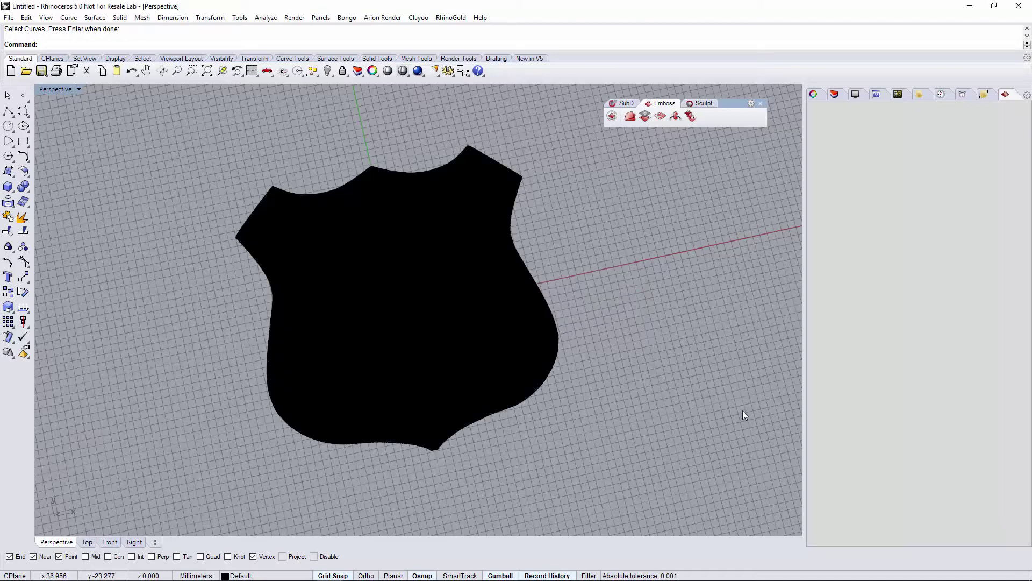
# - Switch the Perspective viewport to Rendered display and tilt the shield toward the viewer
pyautogui.click(64, 89)
pyautogui.click(76, 141)
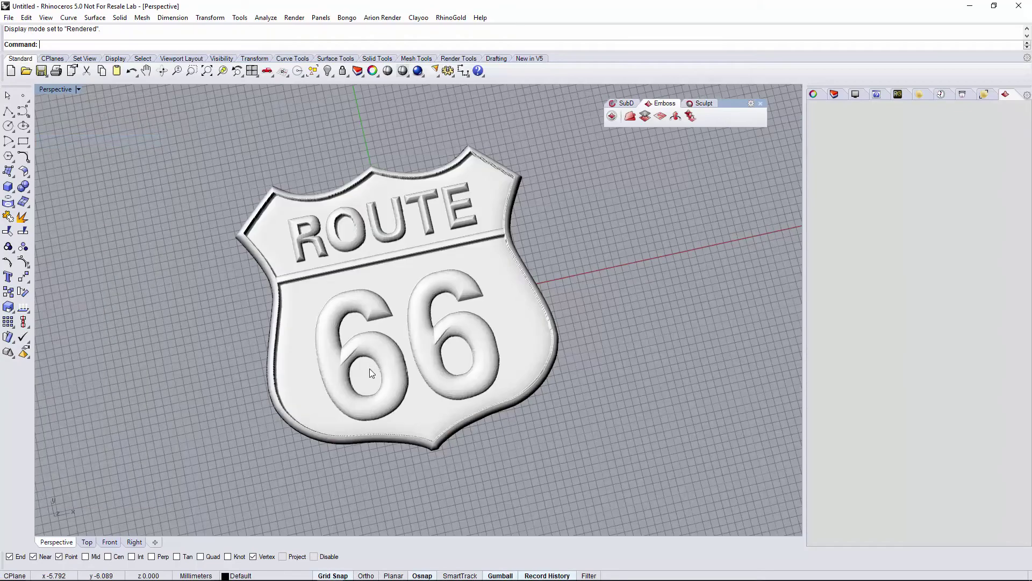
pyautogui.moveTo(370, 368); pyautogui.dragTo(366, 359, button='right')
pyautogui.scroll(-3, 365, 359)
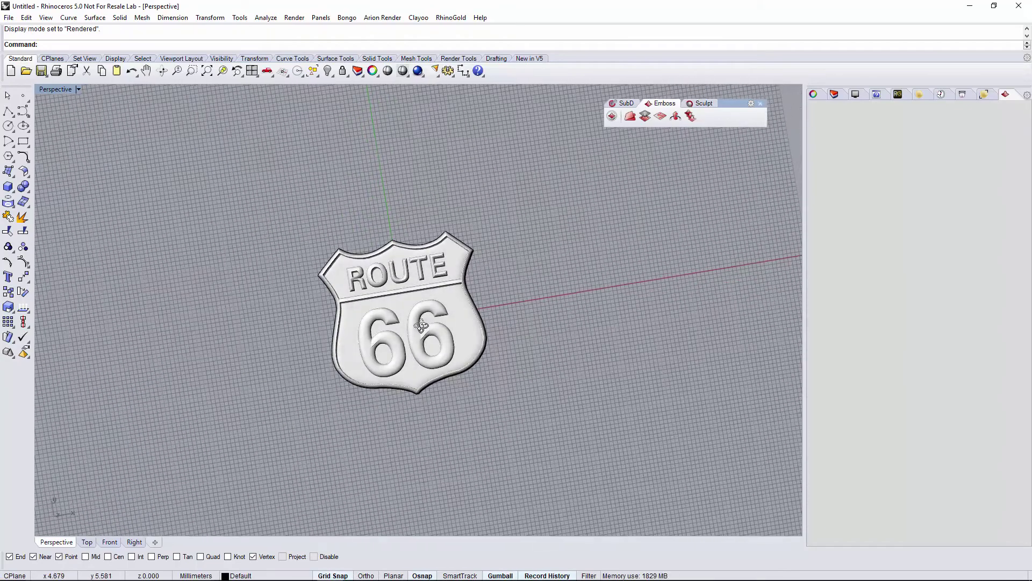
pyautogui.moveTo(392, 335)
pyautogui.mouseDown(button='right')
pyautogui.moveTo(436, 285)
pyautogui.moveTo(367, 294)
pyautogui.mouseUp(button='right')
pyautogui.scroll(1, 367, 293)
pyautogui.scroll(1, 366, 293)
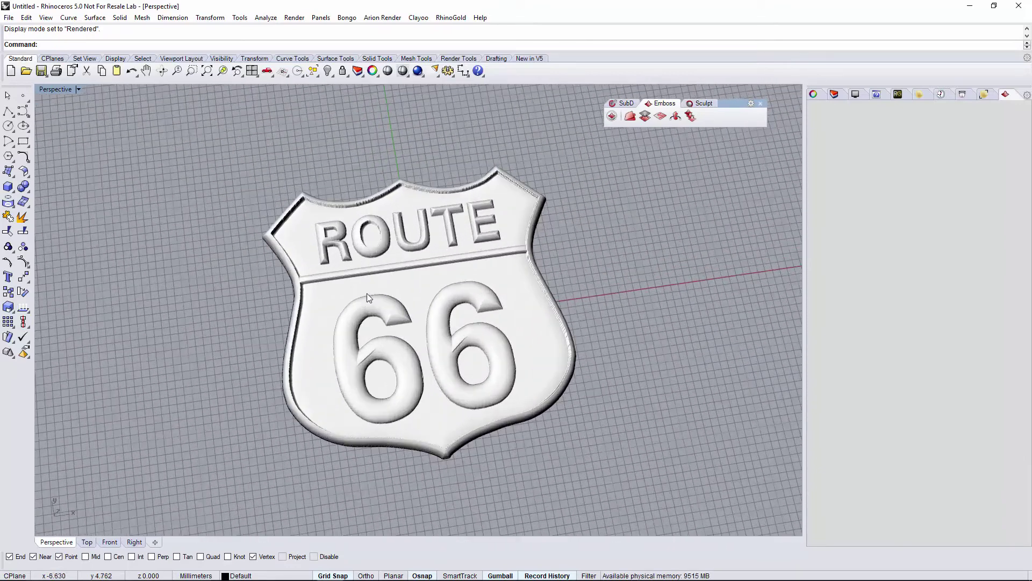